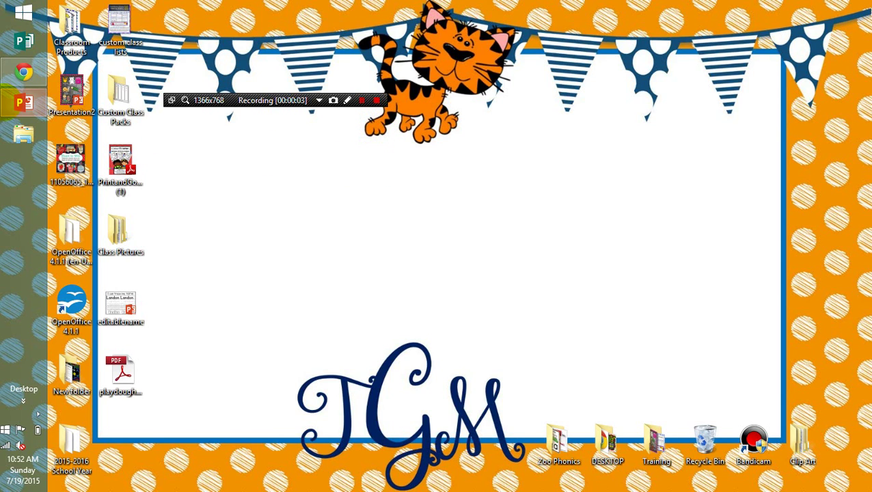
Step: Close the running PowerPoint window from the taskbar, discarding changes to Presentation1
right_click(24, 103)
left_click(95, 213)
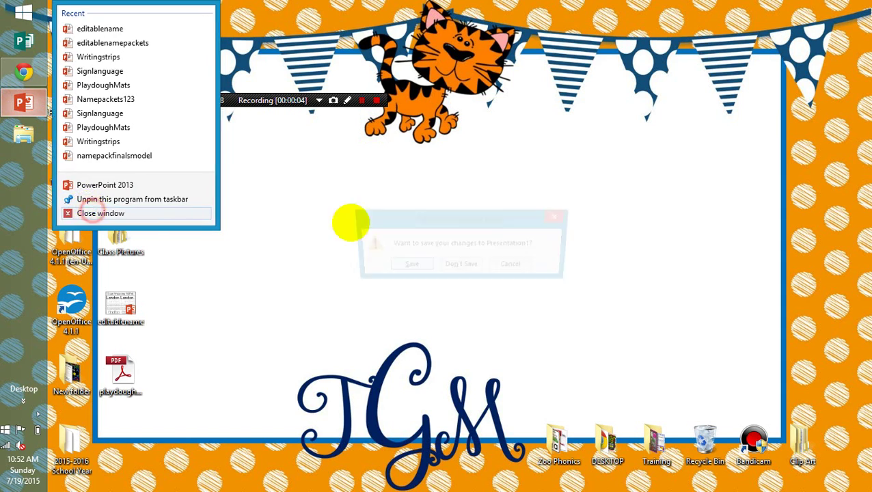
left_click(459, 265)
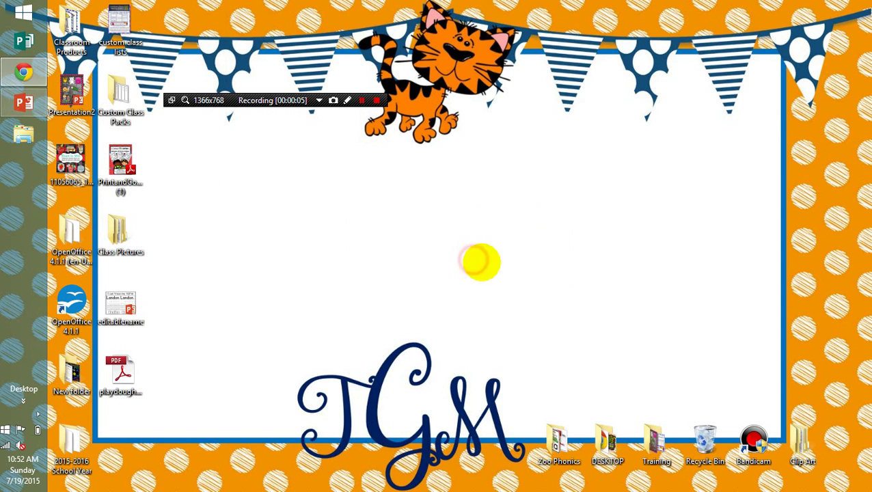
Step: Relaunch PowerPoint with a blank presentation and set the slide size to Letter Paper (8.5x11 in)
left_click(24, 102)
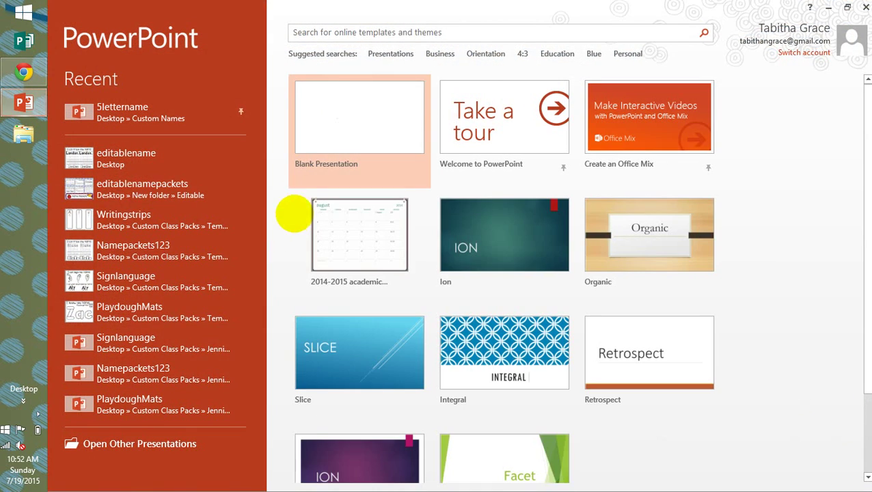
left_click(323, 89)
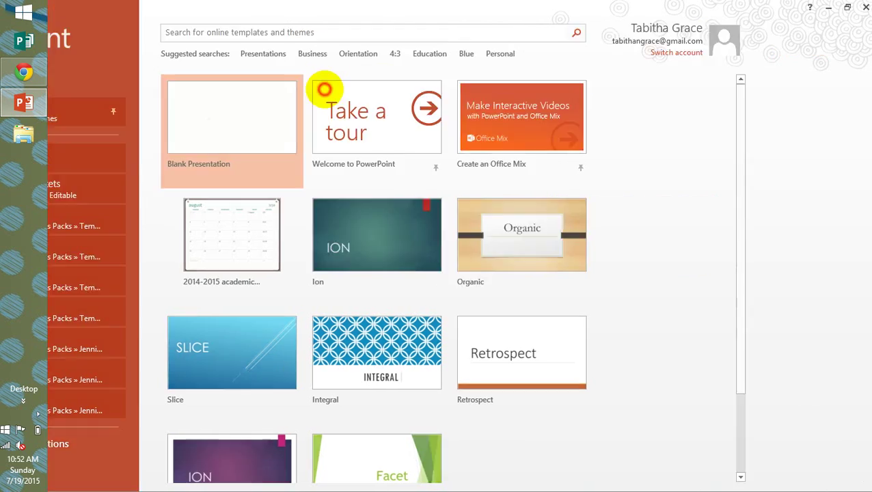
left_click(192, 24)
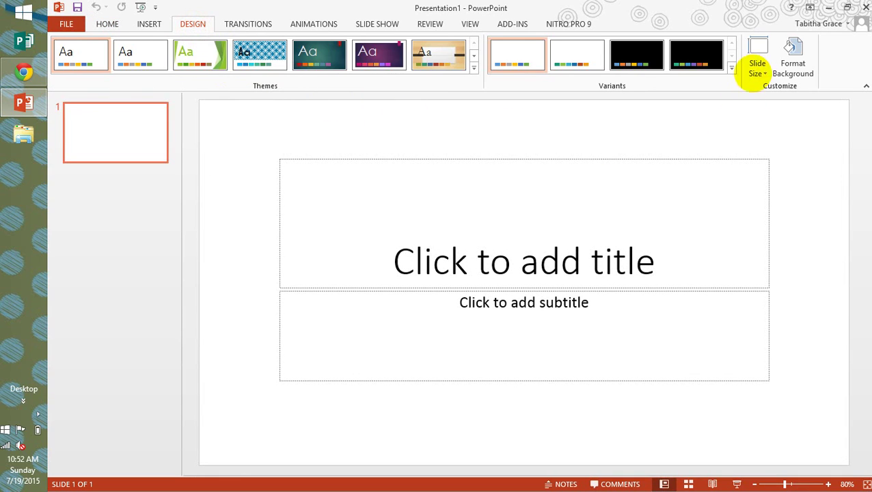
left_click(757, 65)
left_click(768, 144)
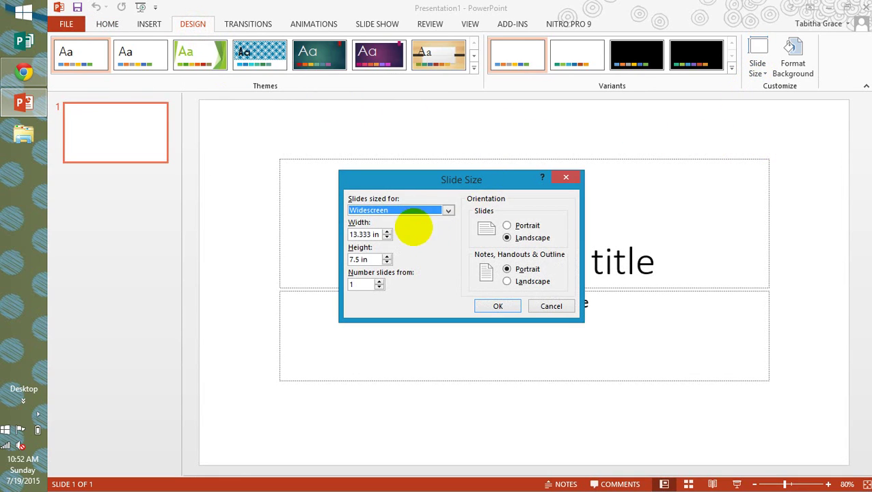
left_click(398, 210)
left_click(393, 235)
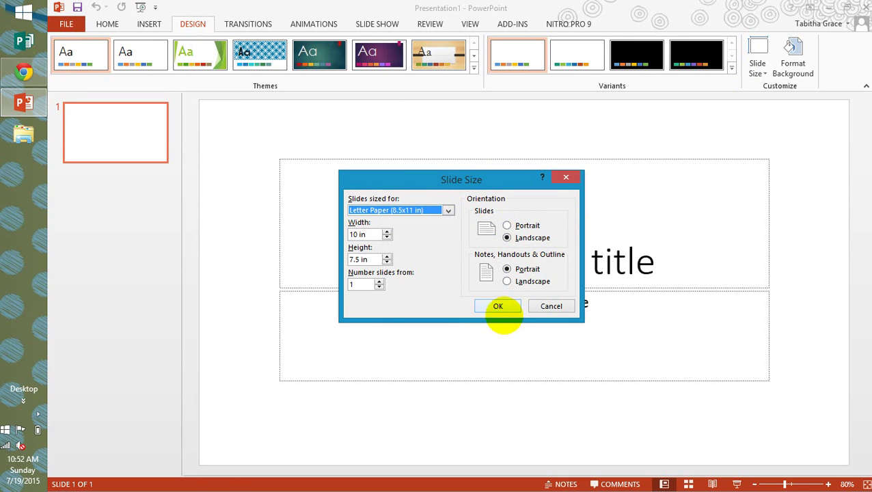
left_click(498, 306)
Step: Delete the title and subtitle placeholders from the slide
left_click(527, 157)
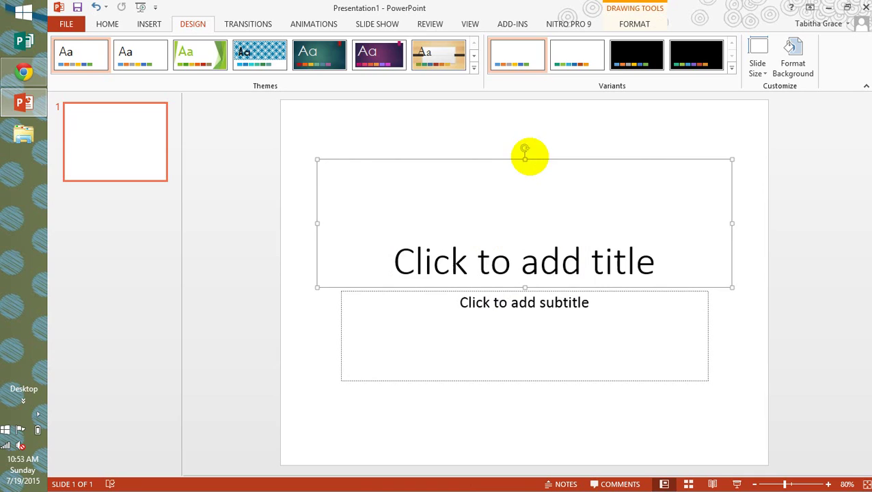
key("Delete")
left_click(500, 292)
key("Delete")
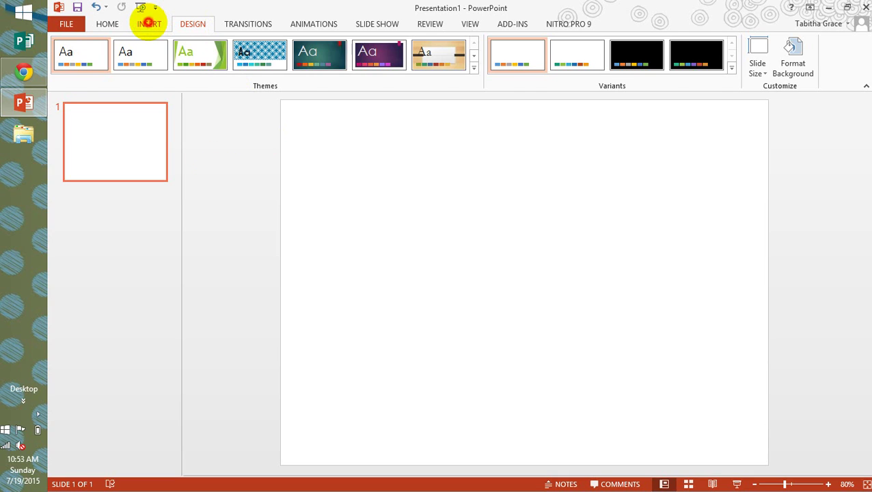
Step: Insert a 7-column by 6-row table on the empty slide
left_click(148, 23)
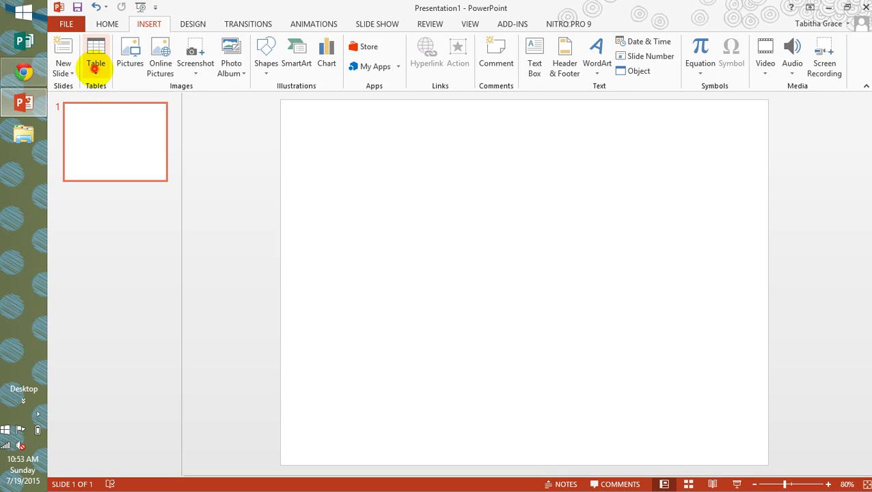
left_click(96, 68)
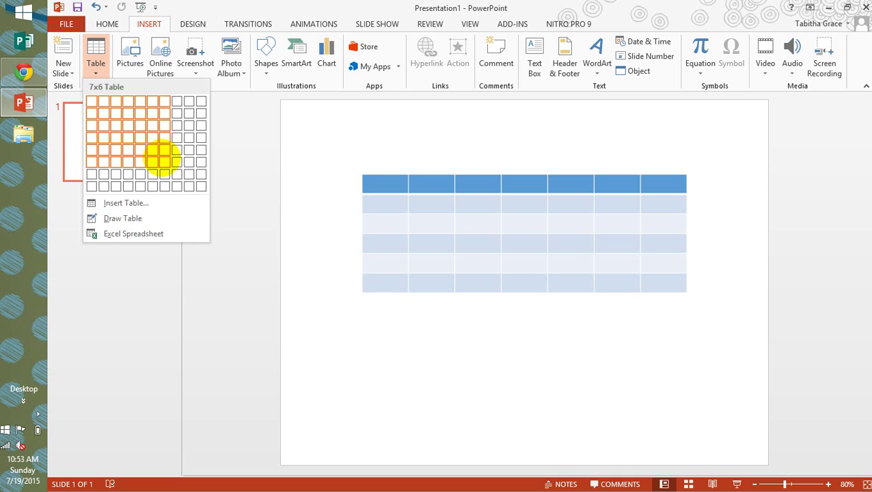
left_click(164, 160)
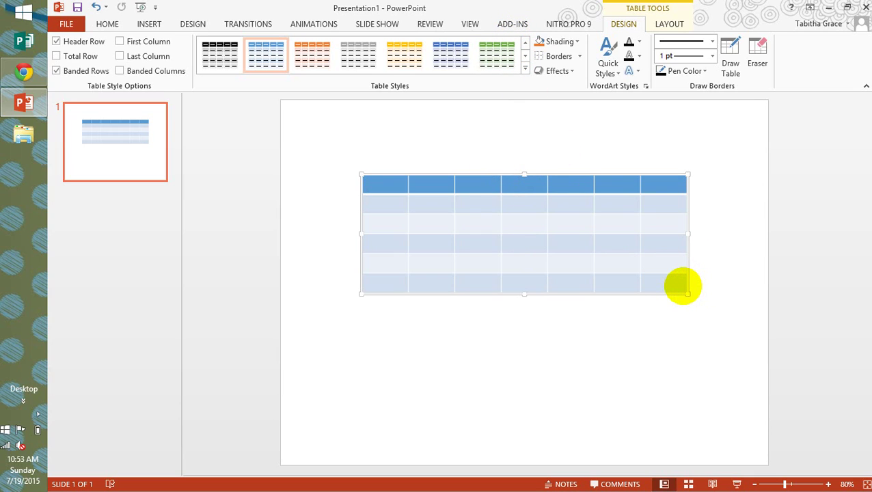
Step: Apply the plain black-gridline table style to all cells, replacing the blue banding
left_click_drag(682, 286, 390, 170)
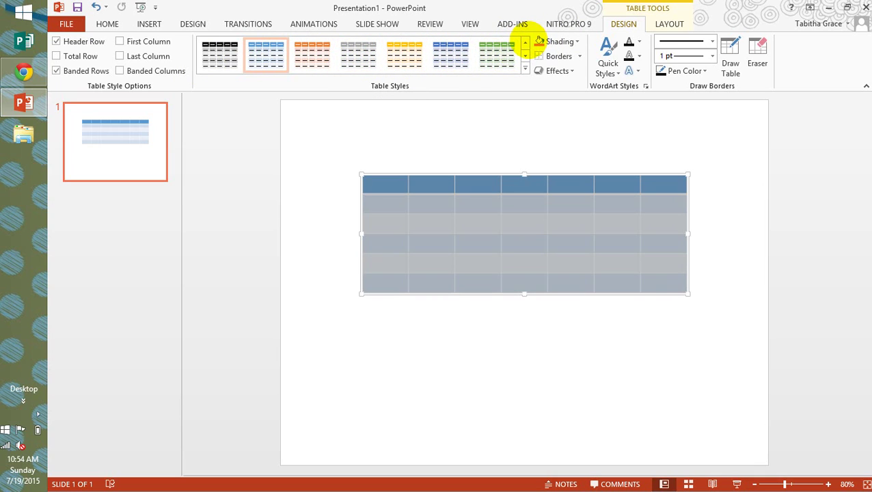
left_click(524, 42)
left_click(524, 43)
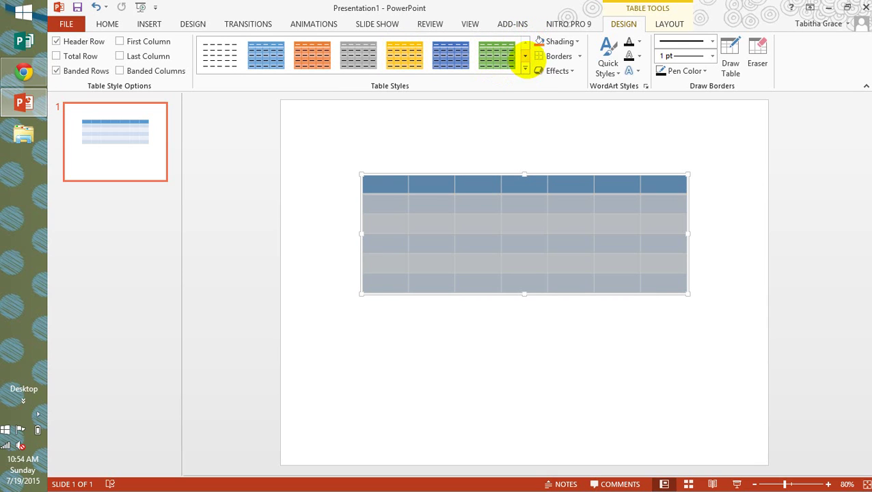
left_click(219, 55)
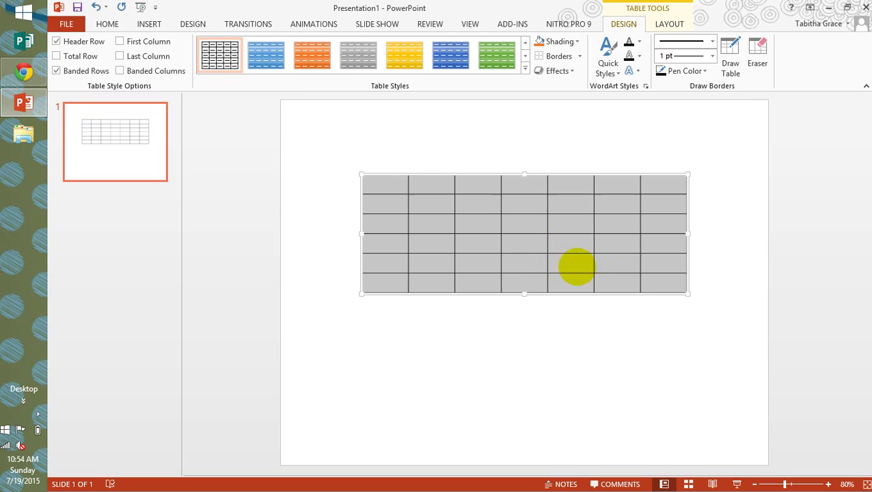
left_click(689, 306)
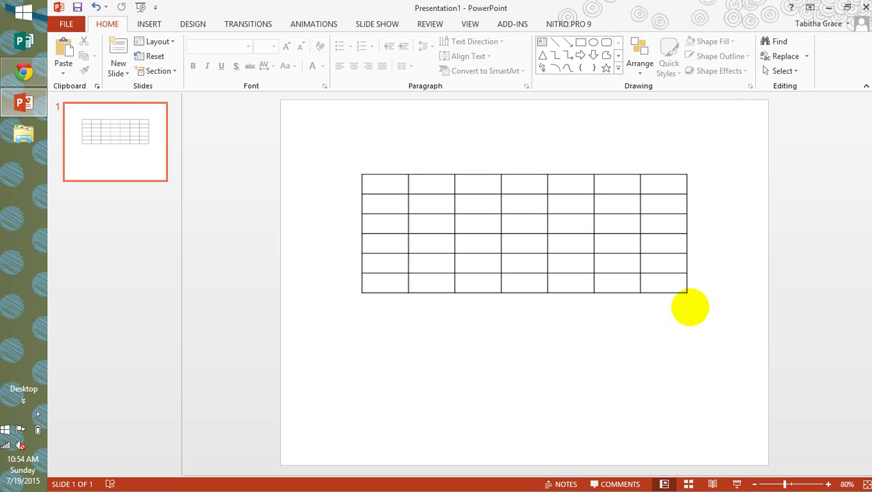
Step: Stretch the table out to the slide's left, right and bottom edges
left_click(626, 264)
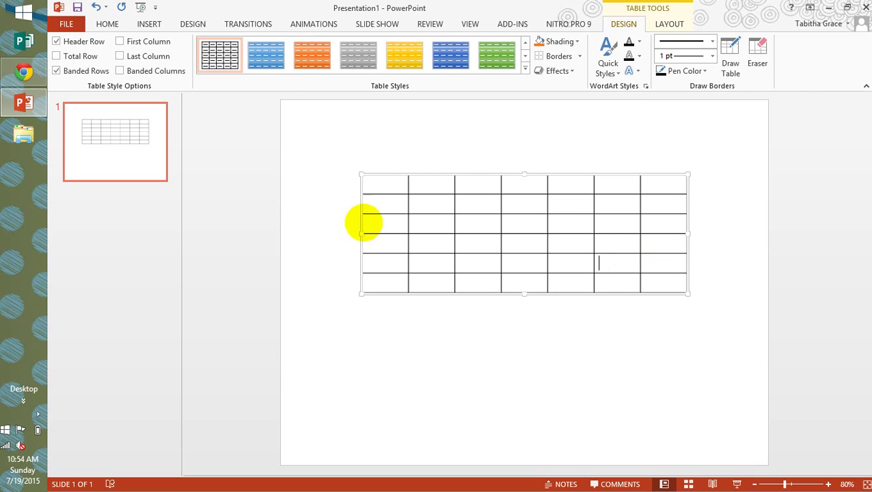
left_click_drag(688, 293, 763, 375)
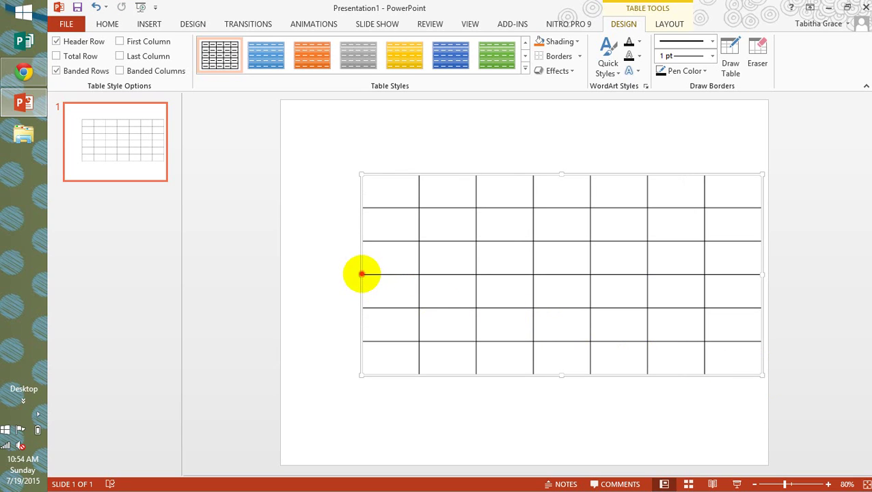
left_click_drag(364, 274, 284, 266)
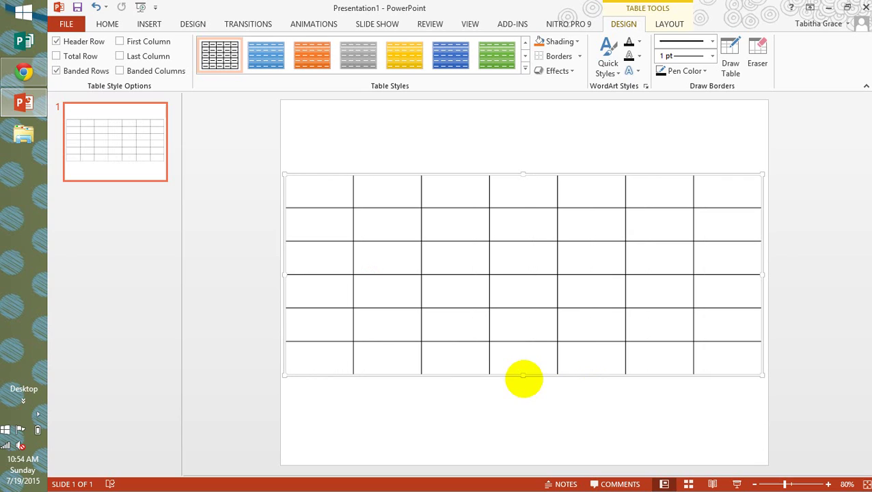
left_click_drag(522, 374, 530, 458)
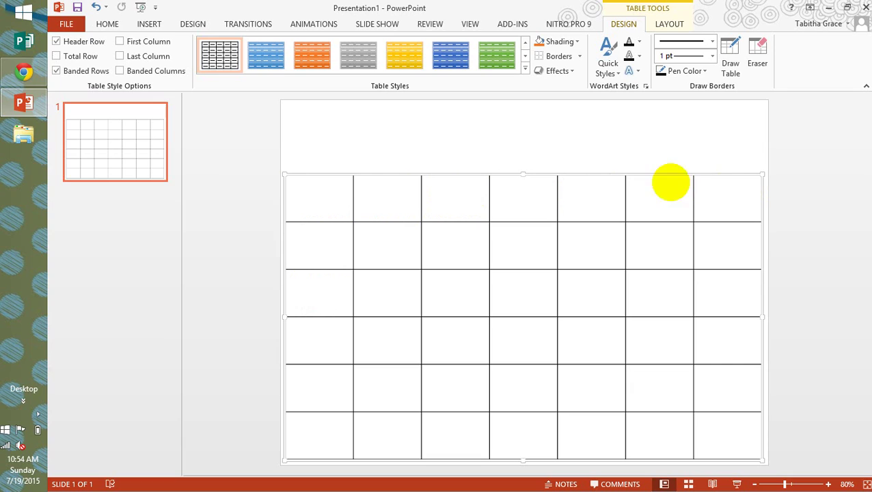
Step: Enter Sunday, Monday, Tuesday, Wednesday, Thursday, Friday and Saturday across the table's top row
left_click(329, 182)
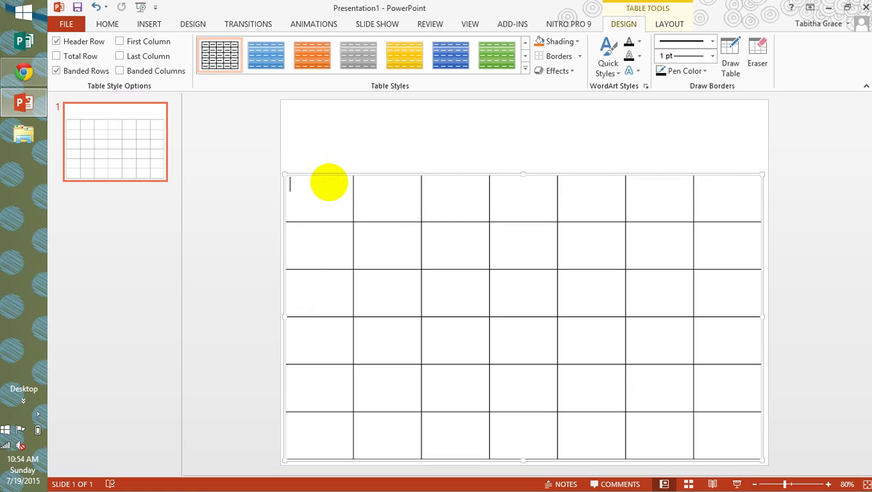
type("Sunday ")
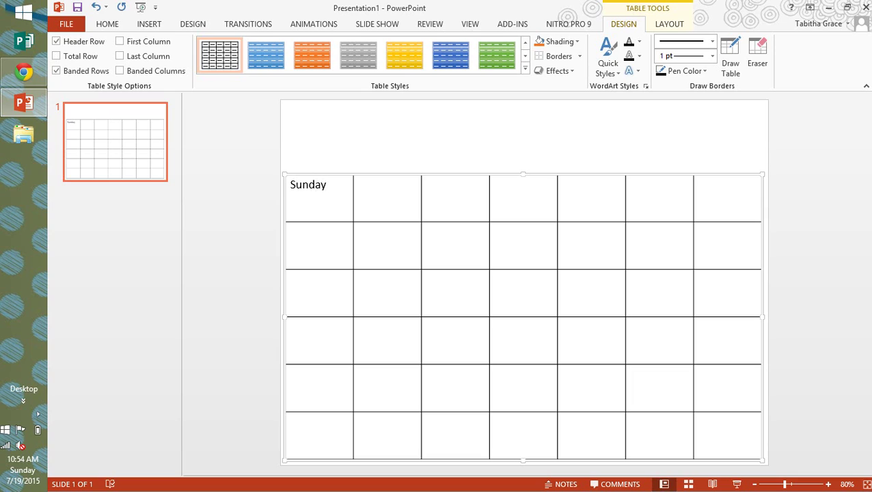
type("Monday ")
type("Tuesday ")
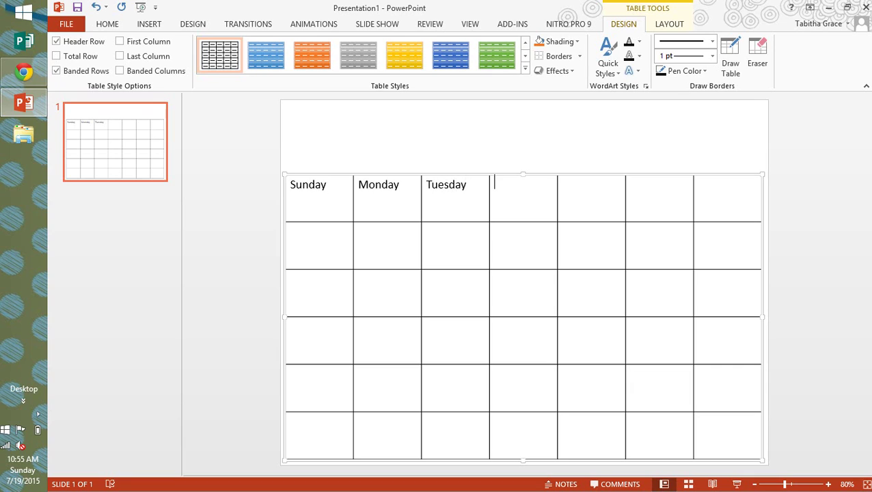
type("Wednesday T")
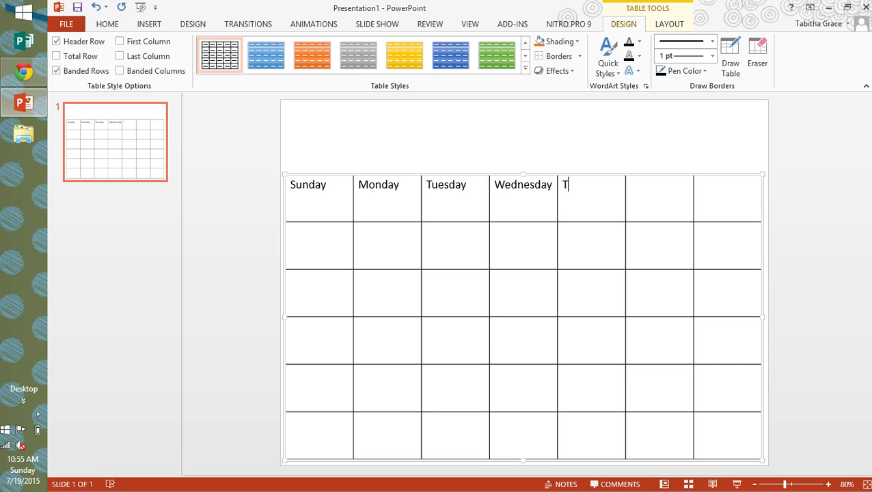
type("hursday ")
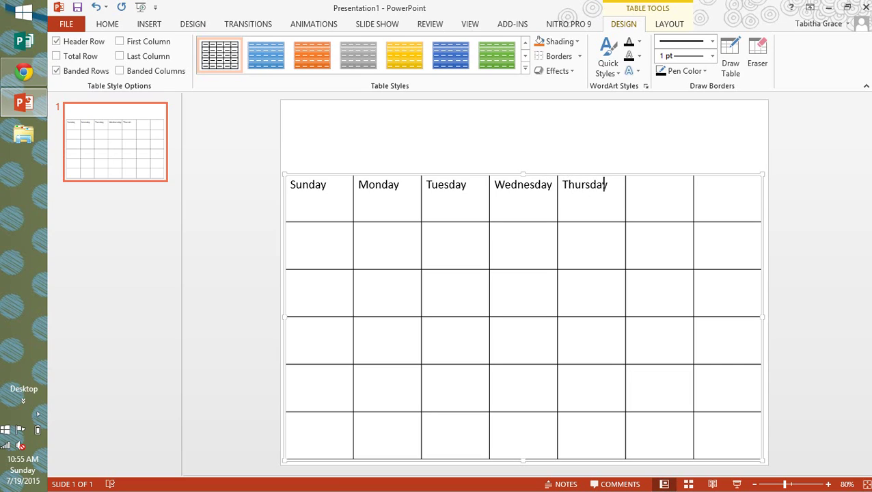
type("Friday ")
type("Sat")
type("ur")
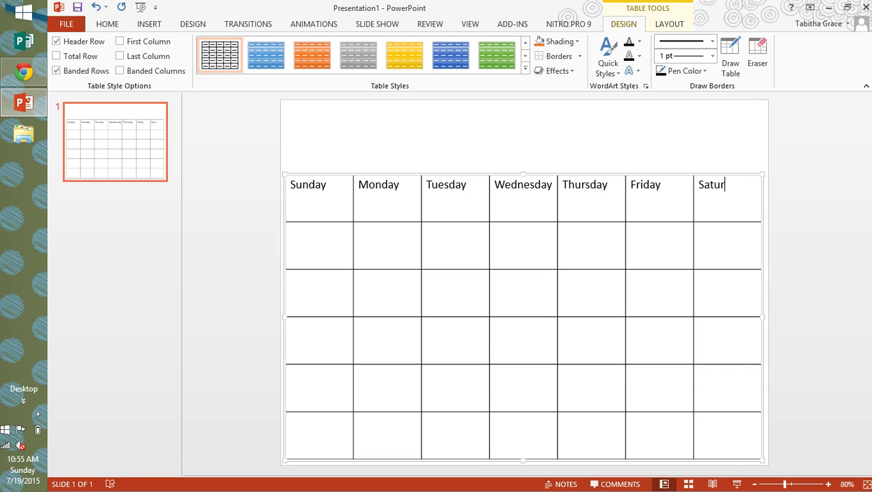
type("day")
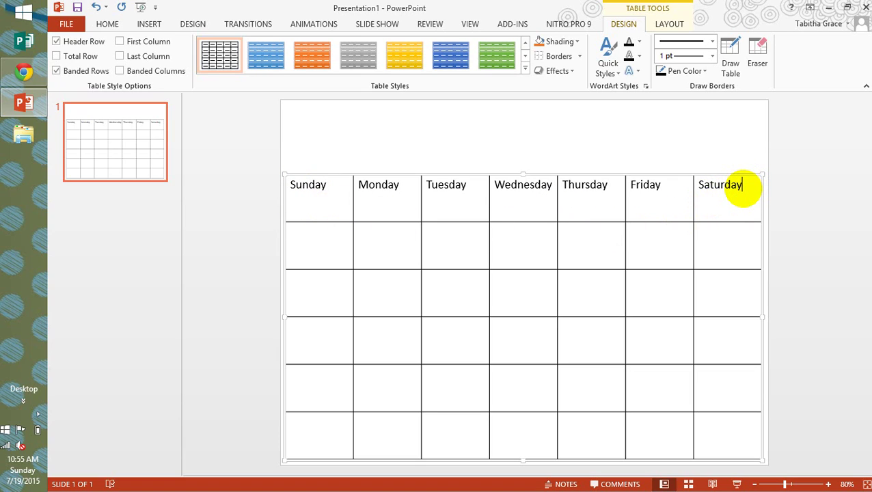
Step: Format the weekday header row in KG Miss Kindergarten, 14 pt, centred
left_click_drag(741, 186, 327, 204)
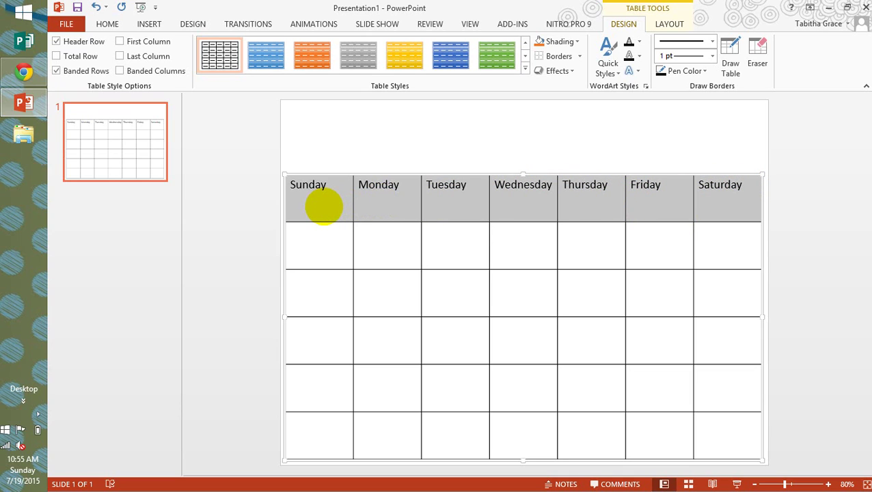
left_click(107, 24)
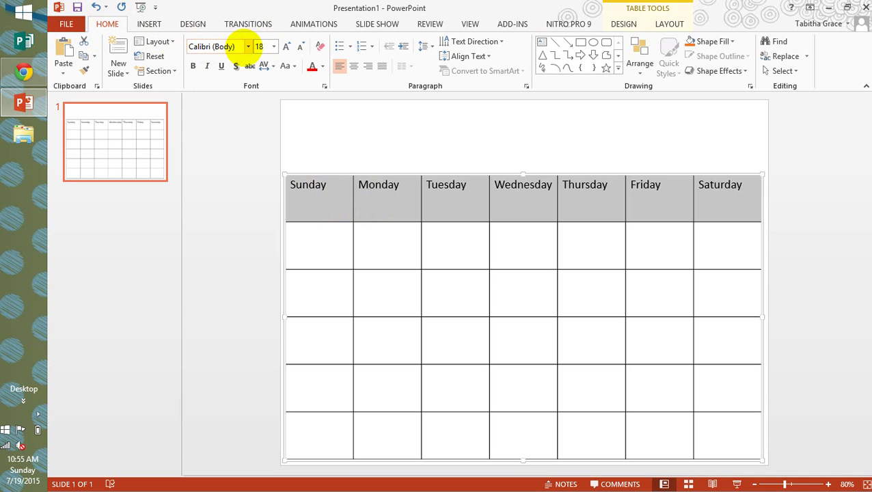
left_click(248, 46)
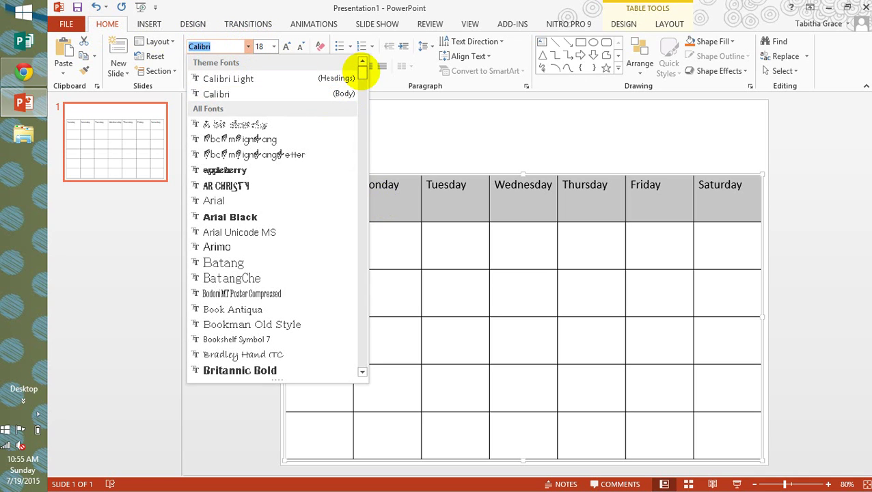
left_click_drag(361, 69, 361, 226)
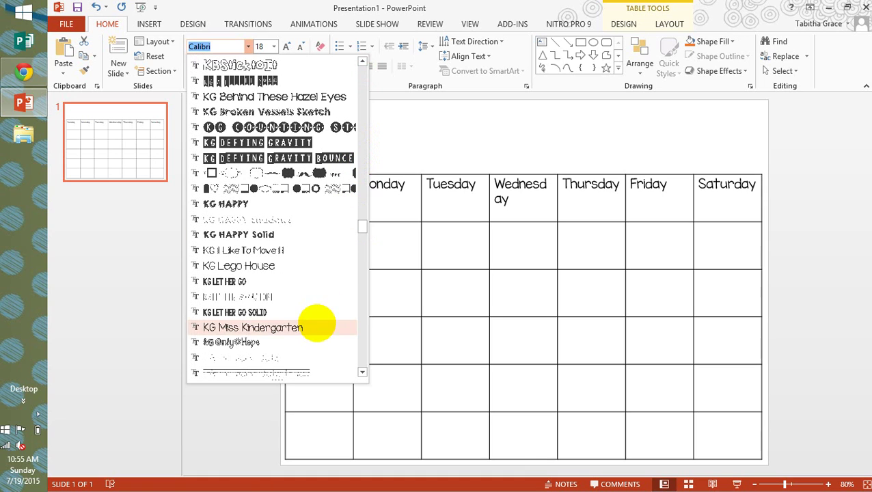
left_click(314, 326)
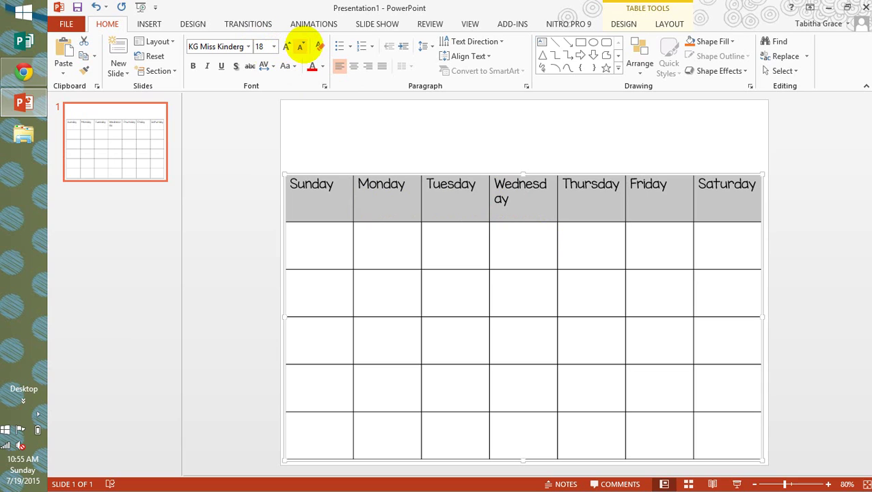
left_click(300, 47)
left_click(300, 47)
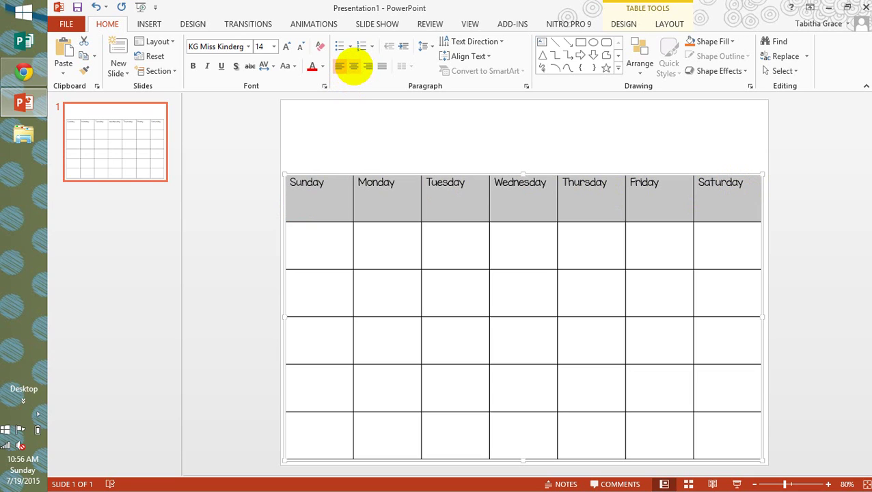
left_click(354, 66)
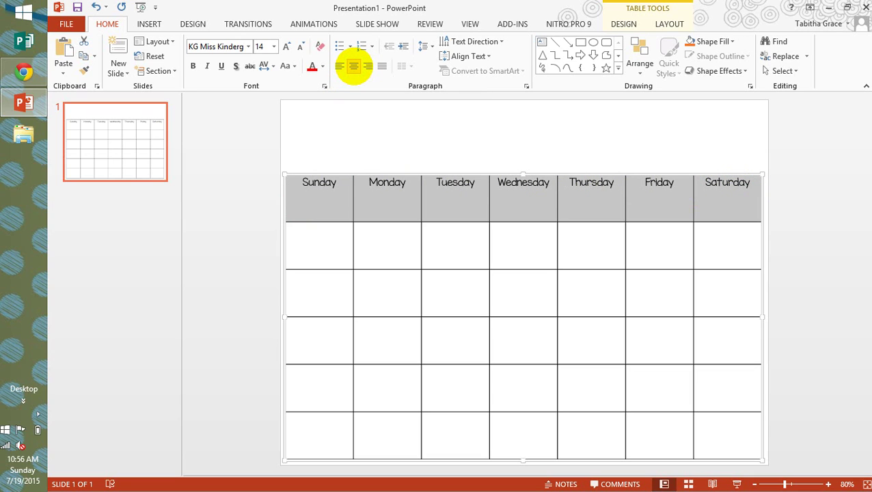
left_click(255, 159)
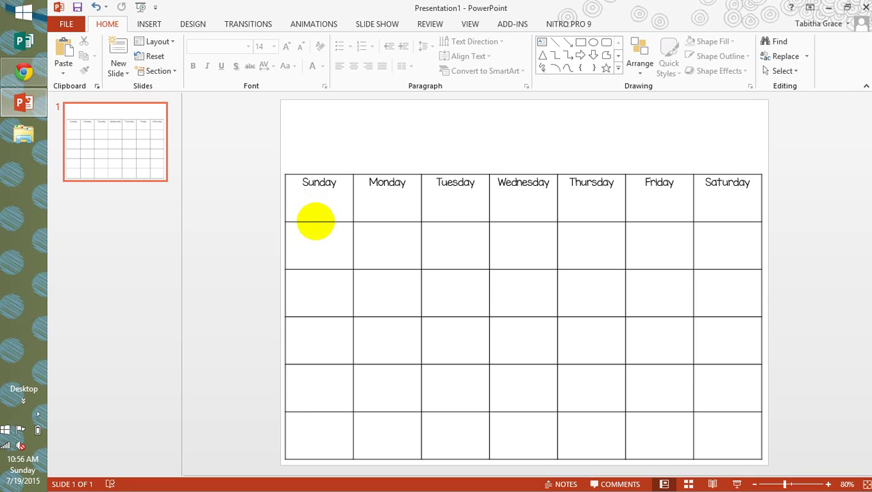
Step: Shrink the day-name row to a slim strip and extend the table's bottom so the date rows grow
left_click_drag(315, 220, 304, 286)
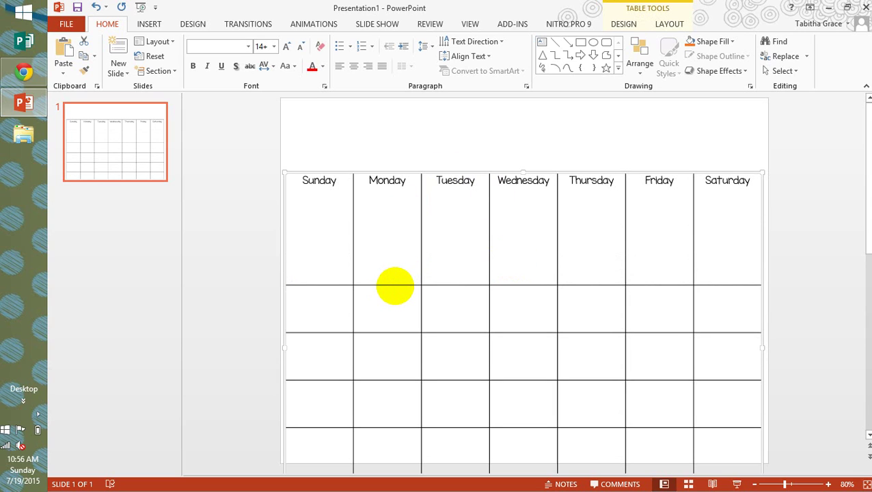
left_click_drag(395, 286, 394, 192)
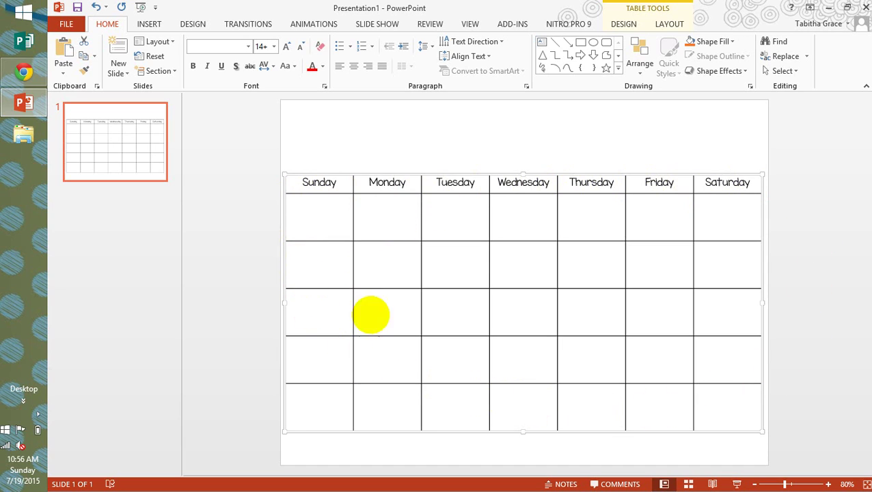
left_click_drag(520, 431, 512, 459)
left_click(794, 311)
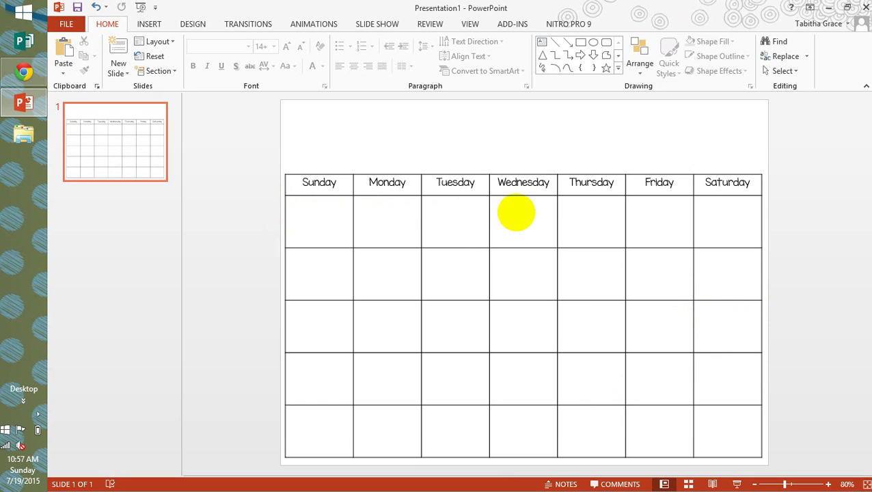
Step: Enter dates 1 through 15, starting with 1 in the first Saturday cell
left_click(706, 211)
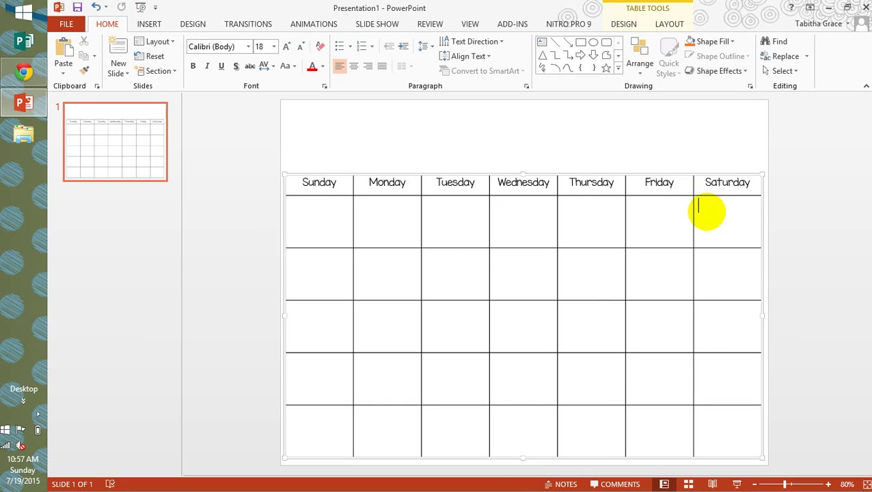
type("1")
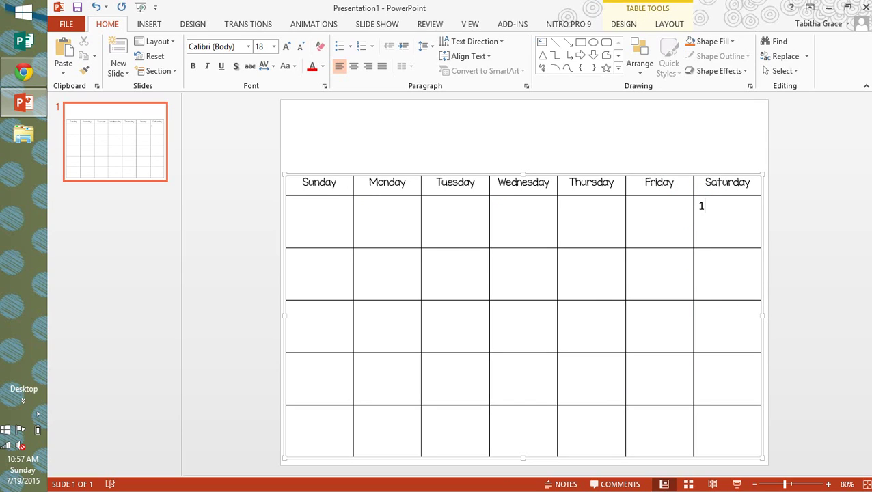
key("Tab")
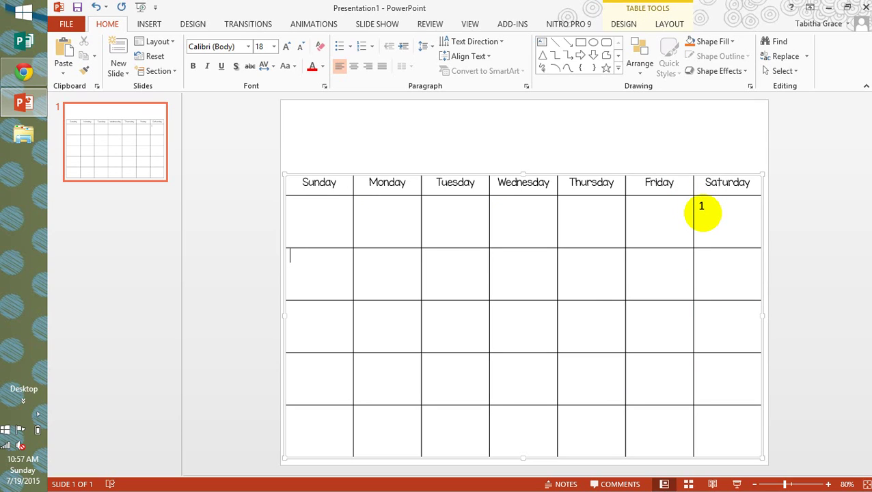
type("2")
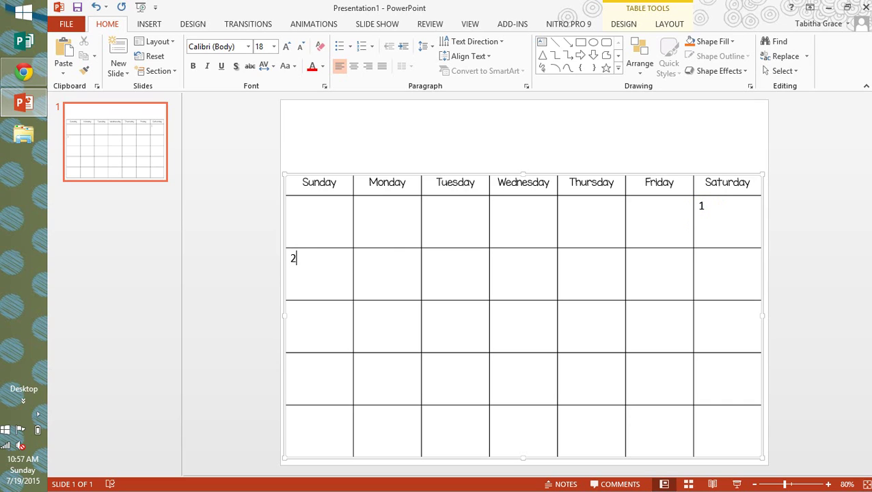
key("Tab")
type("3")
key("Tab")
type("4")
type("5")
key("Tab")
type("6")
key("Tab")
type("7")
key("Tab")
type("8")
key("Tab")
type("9")
key("Tab")
type("10")
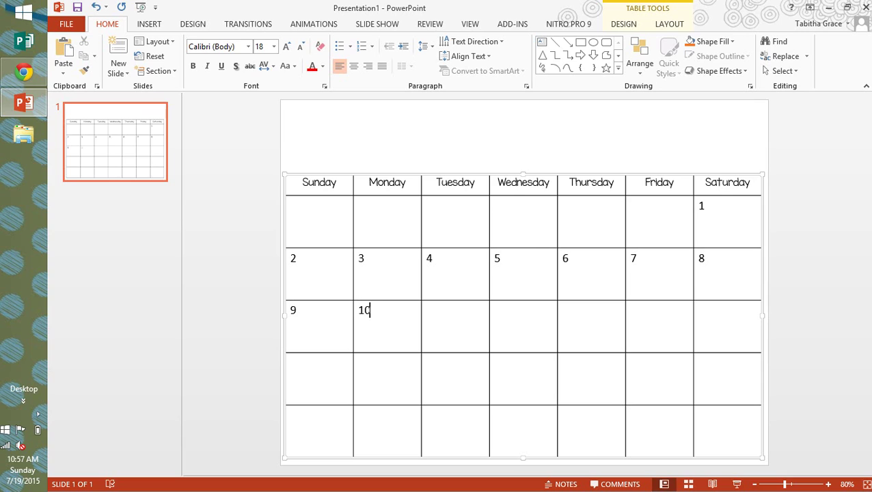
key("Tab")
type("11")
key("Tab")
type("12")
key("Tab")
type("12")
key("BackSpace")
type("3")
key("Tab")
type("14")
key("Tab")
type("15")
Step: Enter dates 16 through 29 to fill the fourth and fifth weeks
key("Tab")
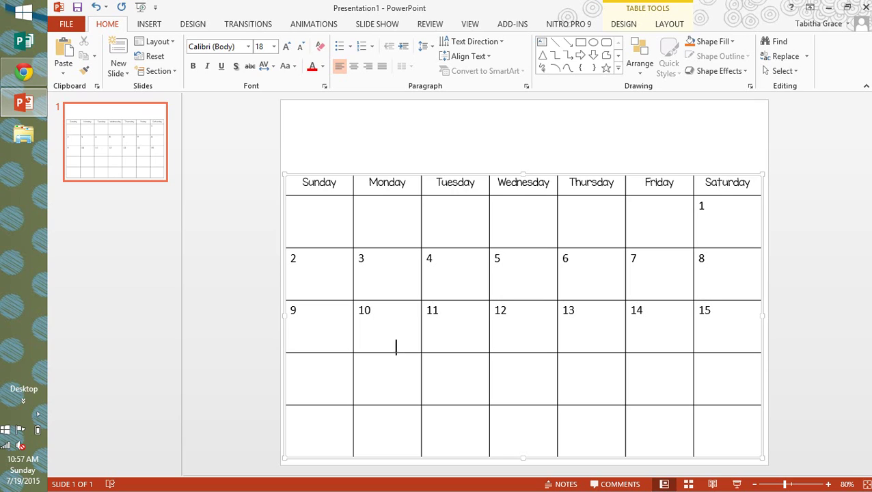
type("16")
key("Tab")
type("17")
key("Tab")
type("18")
key("Tab")
type("19")
key("Tab")
type("20")
key("Tab")
type("21")
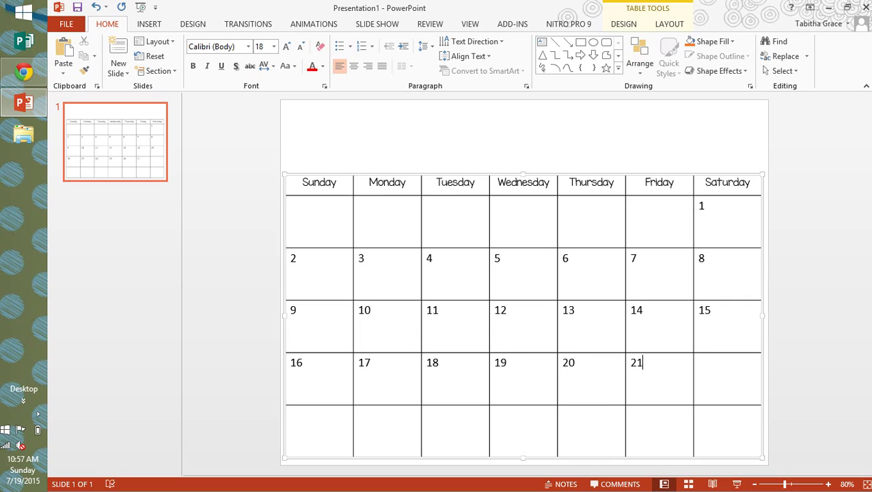
key("Tab")
type("22")
key("Tab")
type("23")
key("Tab")
type("24")
key("Tab")
type("25")
key("Tab")
type("26")
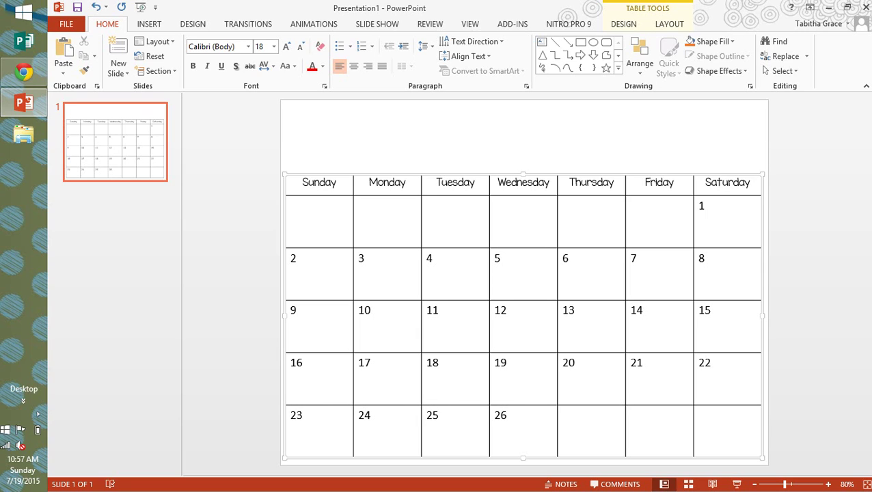
key("Tab")
type("2\\")
key("BackSpace")
type("7")
key("Tab")
type("28")
key("Tab")
type("29")
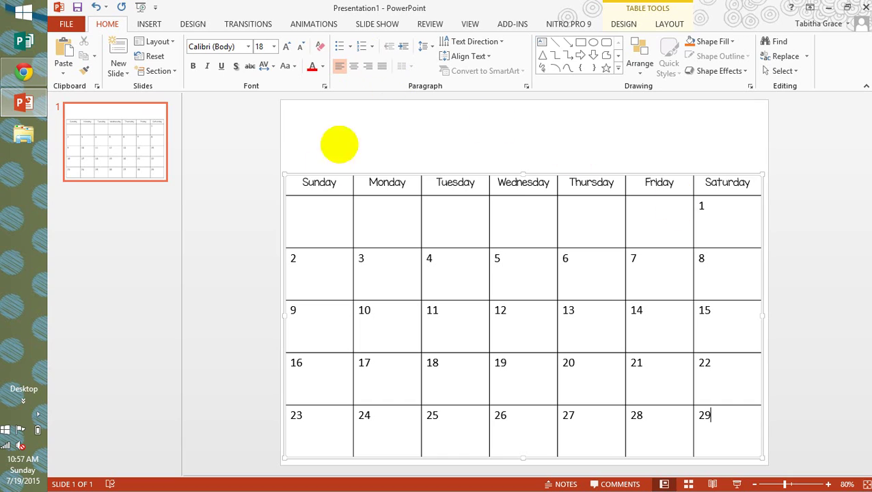
Step: Add dates 30 and 31 to the first week's Sunday and Monday cells
left_click(315, 209)
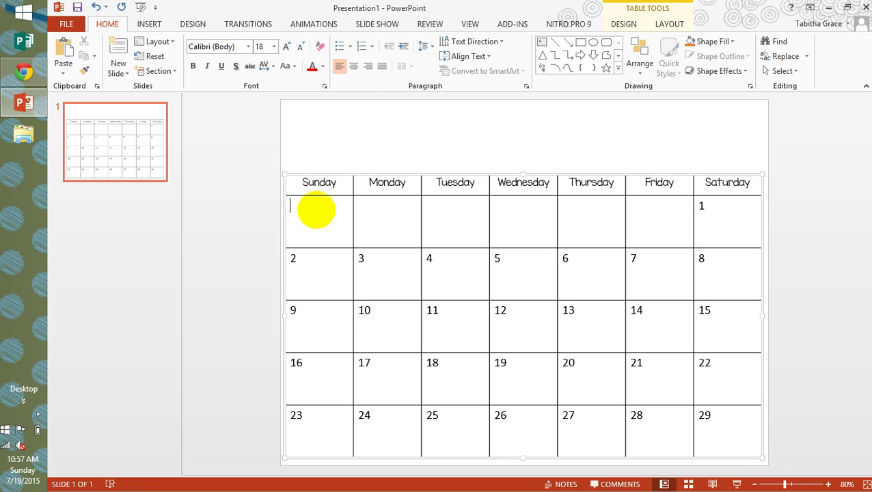
type("30")
key("Tab")
type("3")
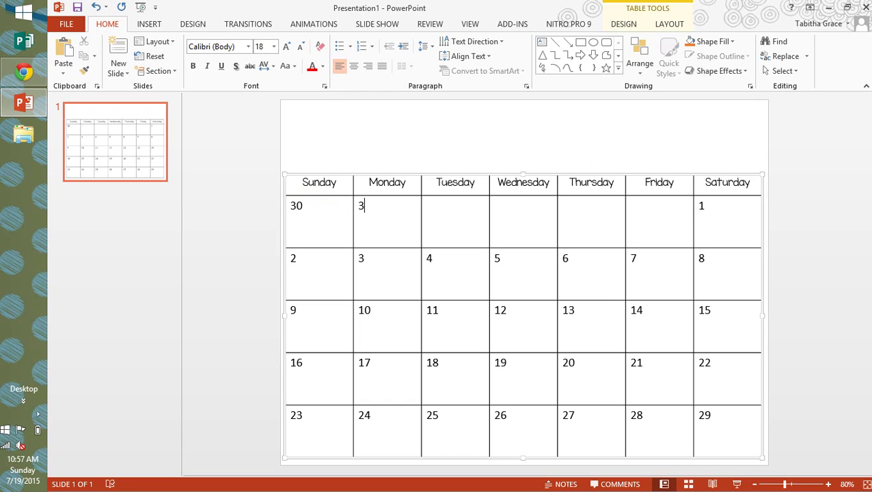
type("1")
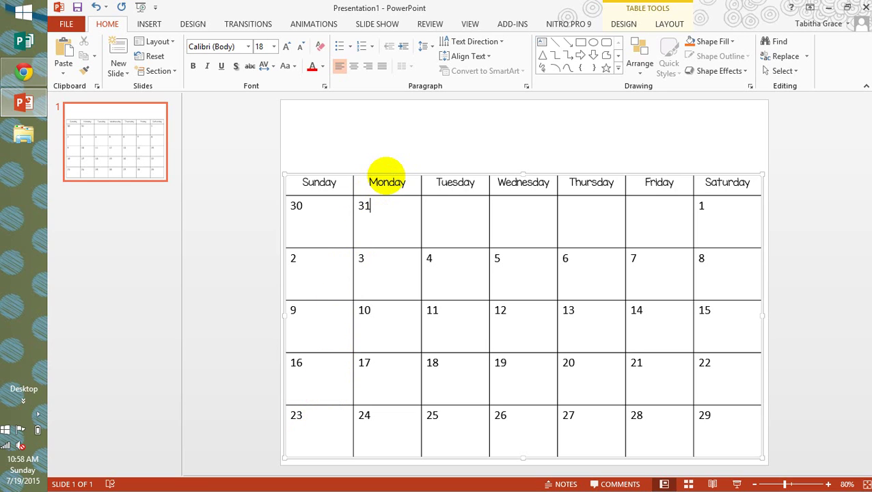
Step: Drag the calendar table up so it sits near the top of the slide
left_click_drag(383, 171, 391, 130)
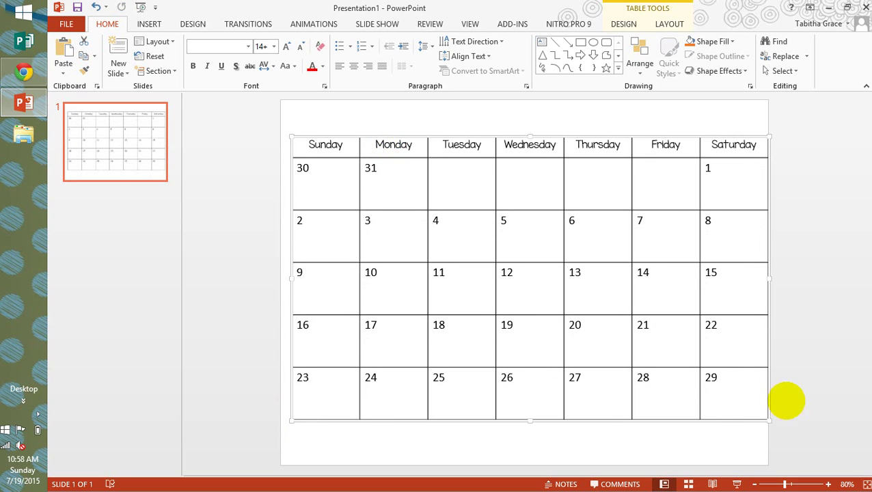
left_click_drag(406, 134, 403, 172)
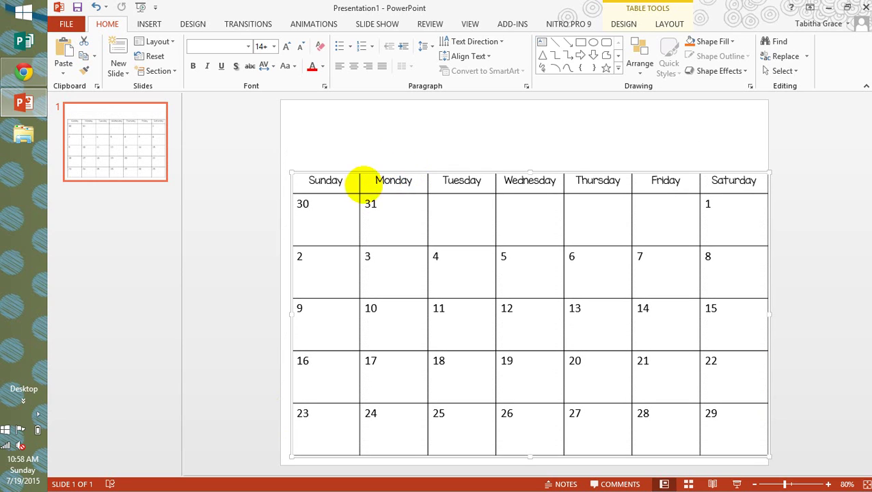
left_click_drag(463, 173, 463, 109)
Step: Delete the 31 and 30 from the calendar's first row
left_click(381, 148)
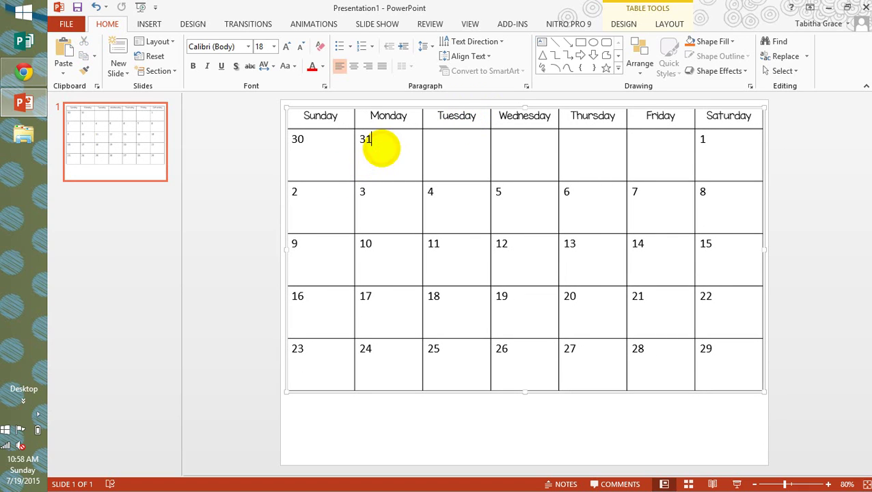
key("BackSpace")
key("BackSpace")
left_click(305, 141)
key("BackSpace")
key("BackSpace")
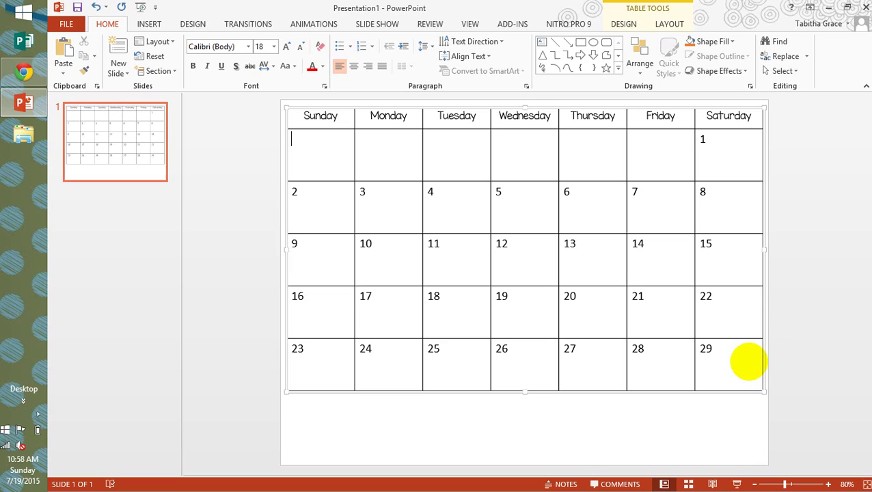
Step: Insert an empty row below the 23–29 bottom row of the table
left_click_drag(749, 361, 321, 360)
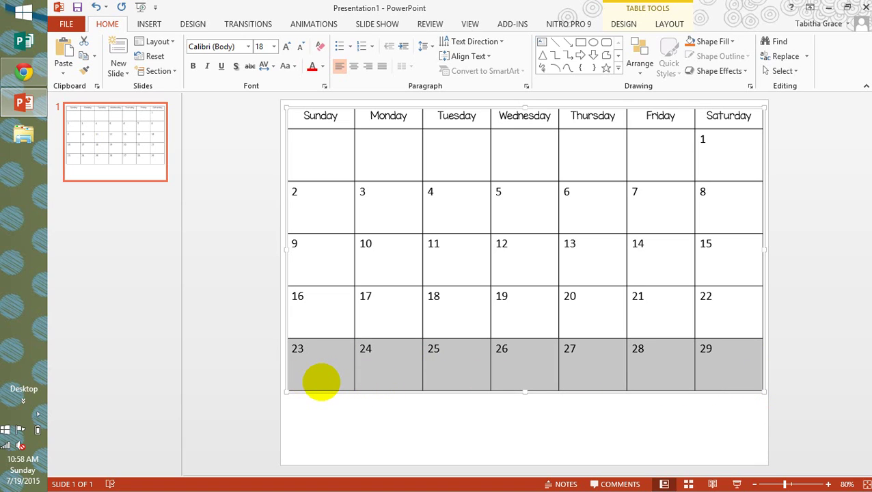
right_click(329, 370)
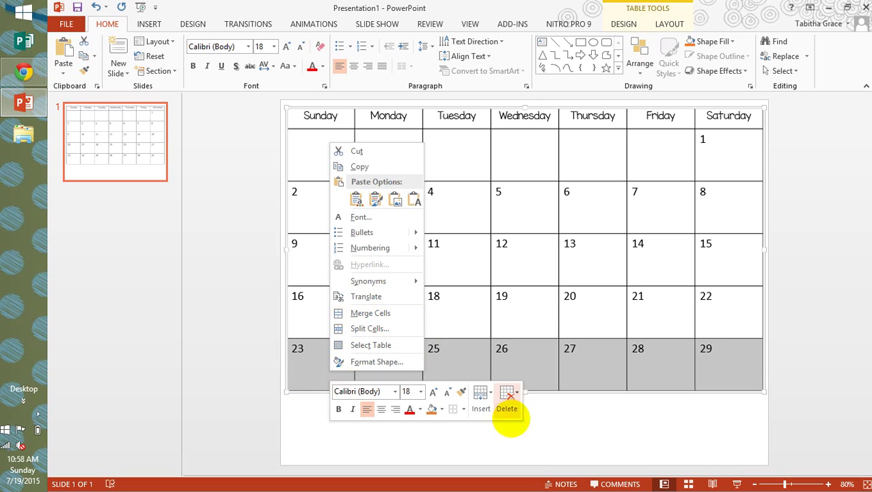
left_click(481, 392)
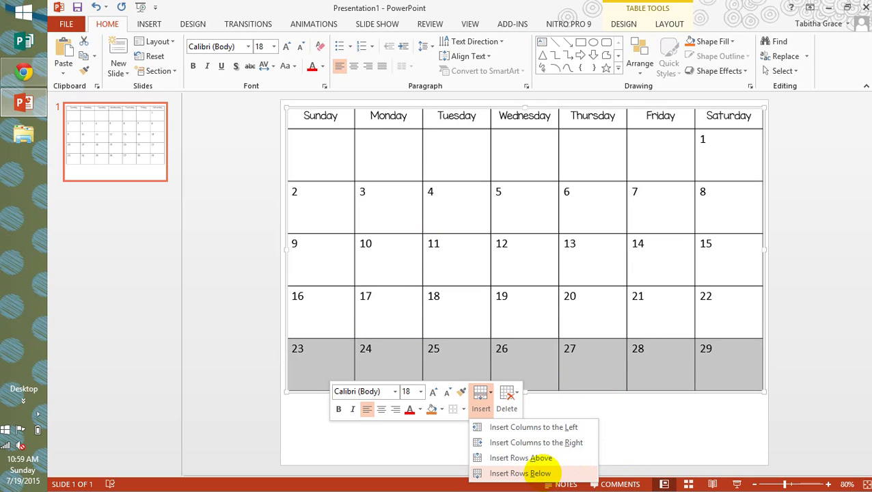
left_click(539, 472)
Step: Enter 30 in the new row's Sunday cell and 31 in its Monday cell
left_click(803, 380)
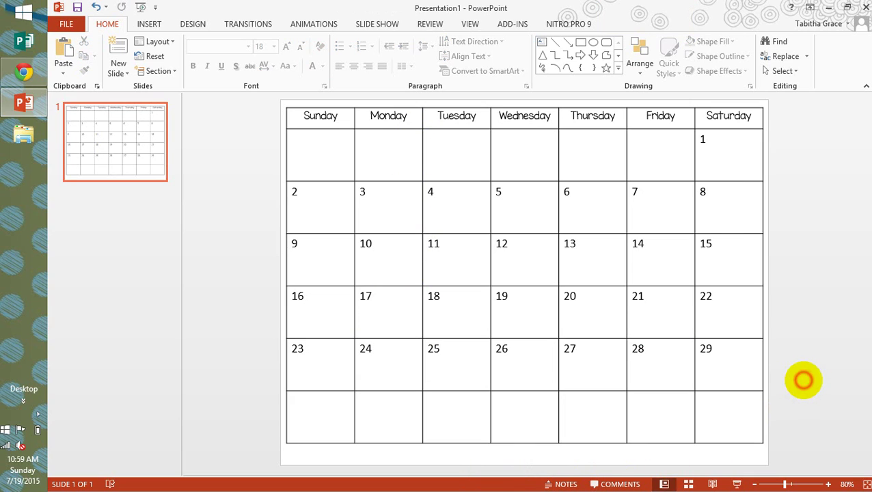
left_click(317, 393)
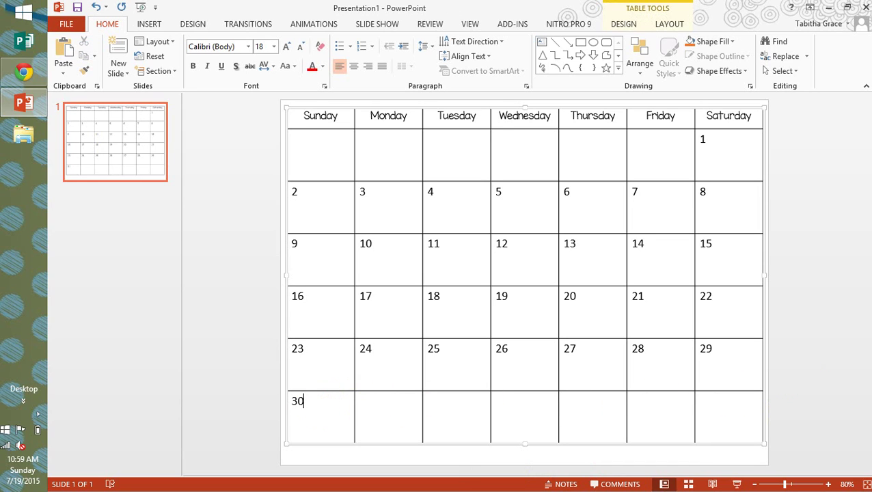
left_click(369, 408)
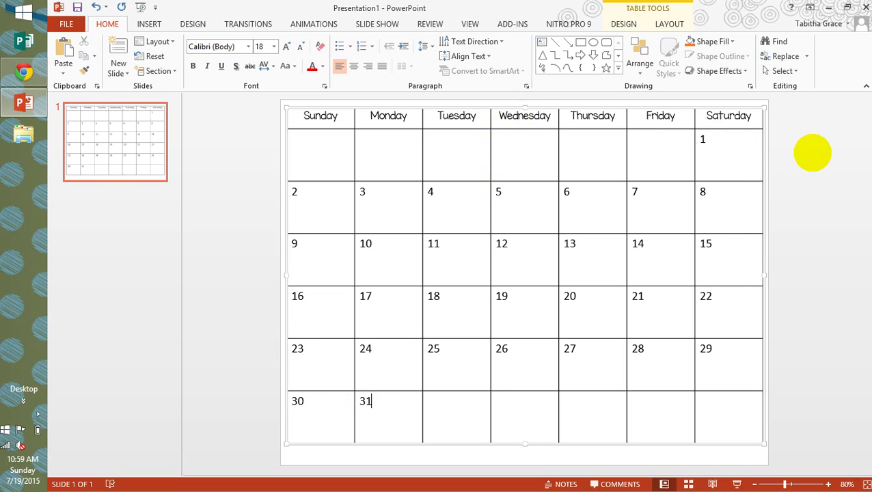
left_click(812, 153)
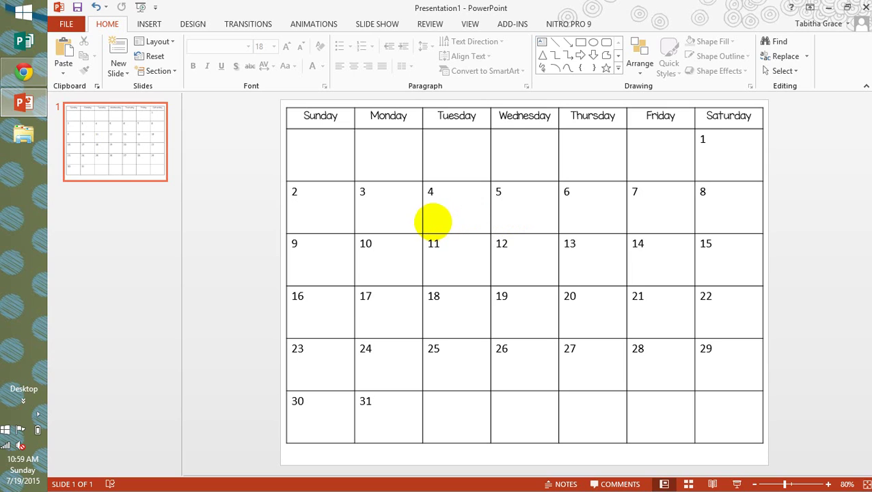
left_click(390, 214)
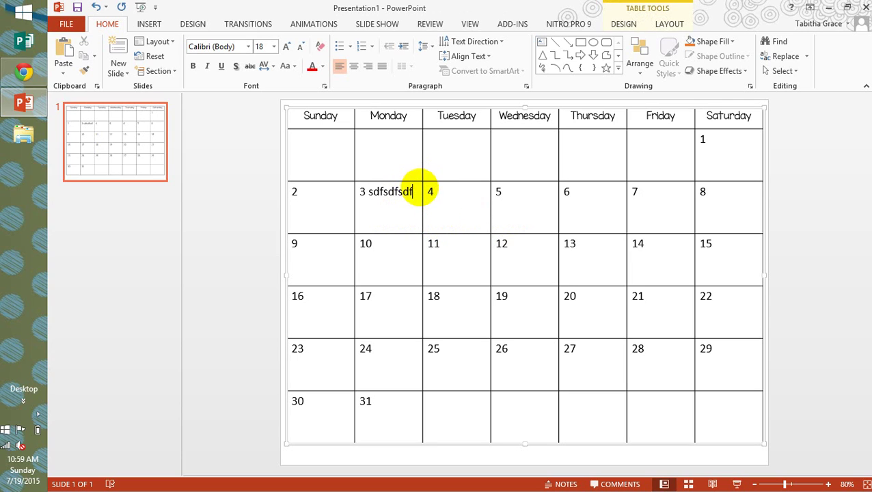
left_click_drag(415, 191, 365, 193)
key("BackSpace")
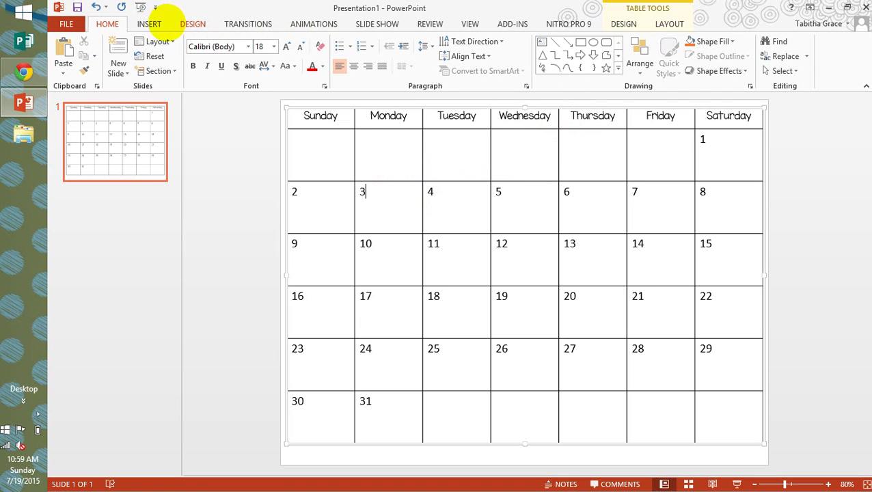
left_click(153, 24)
left_click(532, 60)
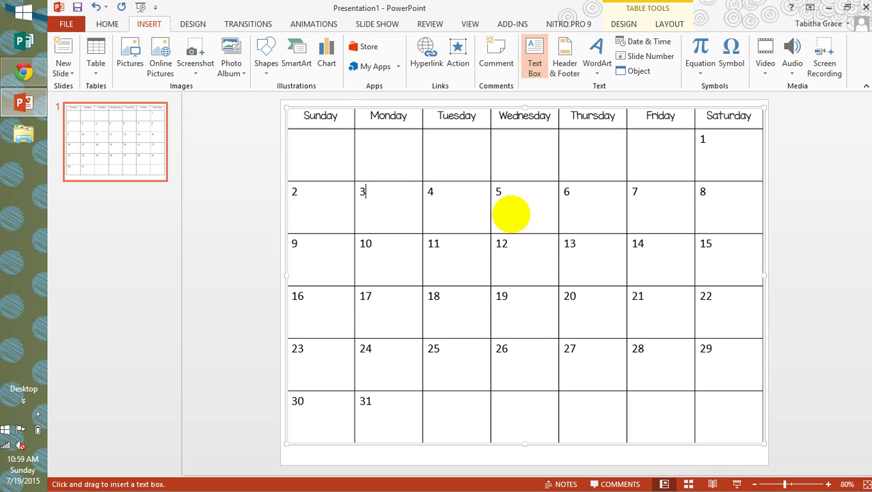
mouse_move(499, 188)
left_mouse_down()
mouse_move(500, 209)
mouse_move(555, 230)
left_mouse_up()
type("abitha birthday")
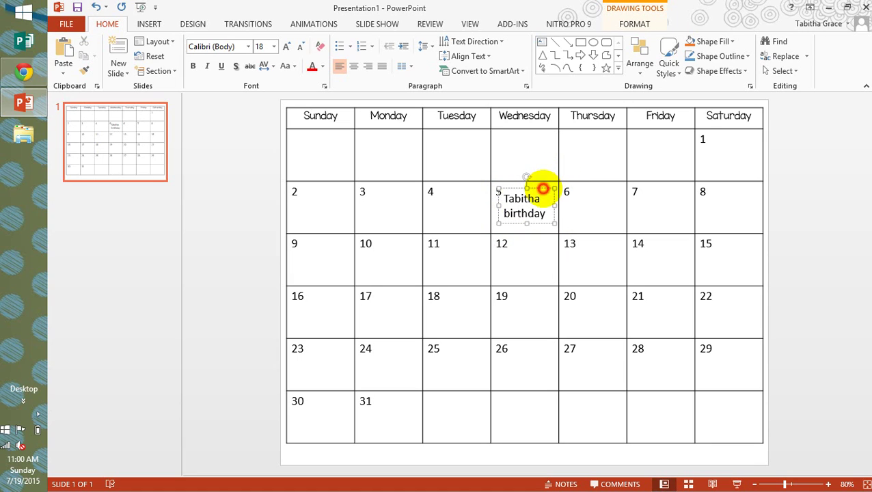
mouse_move(543, 189)
left_mouse_down()
mouse_move(550, 198)
mouse_move(566, 194)
mouse_move(500, 188)
mouse_move(548, 209)
mouse_move(477, 179)
mouse_move(542, 189)
left_mouse_up()
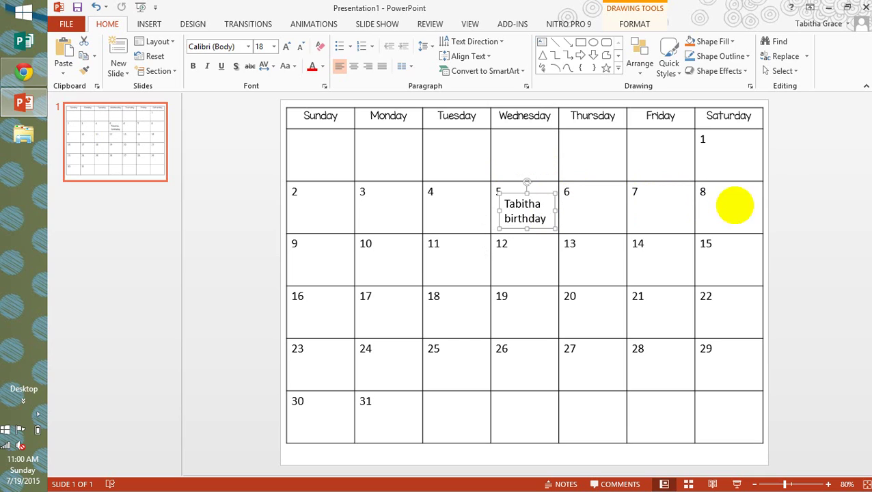
left_click(793, 196)
left_click(527, 216)
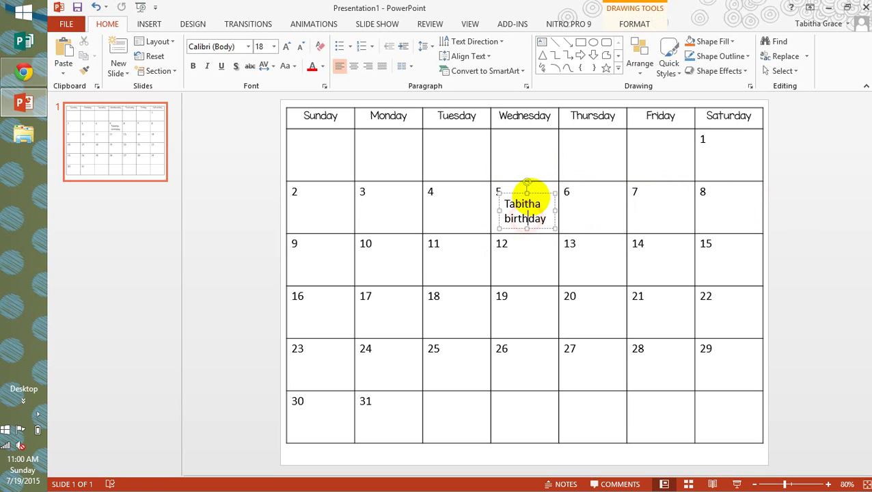
key("Delete")
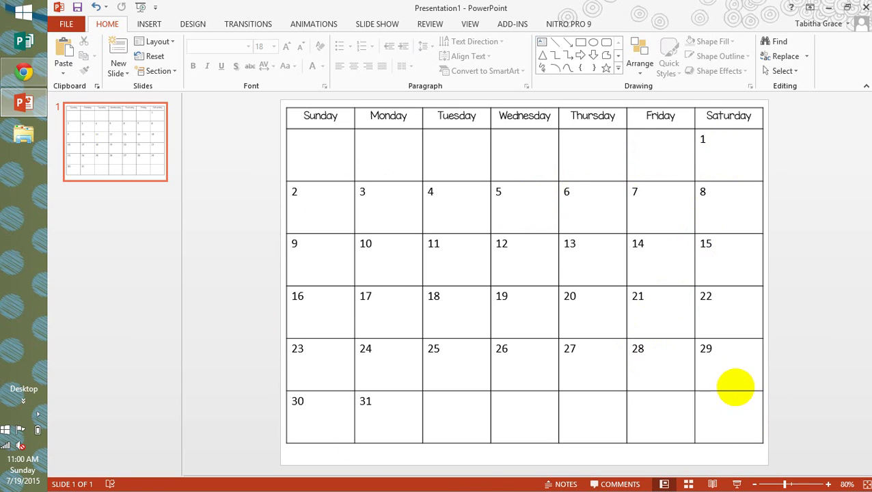
Step: Resize the table and move it down so Wednesday fits on one line
left_click(762, 430)
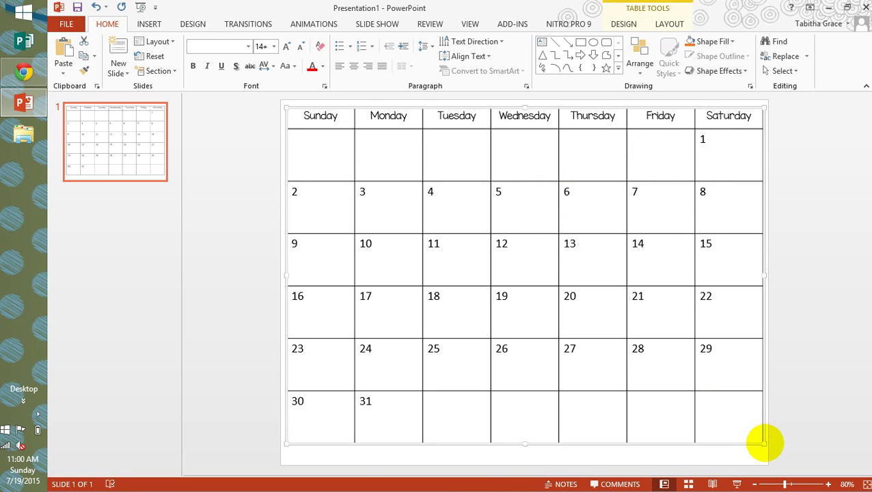
left_click_drag(763, 443, 668, 370)
left_click_drag(585, 108, 590, 186)
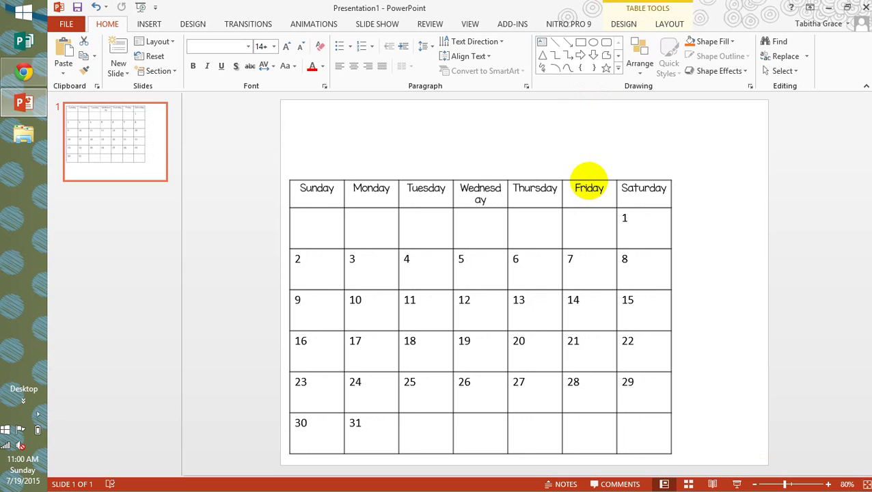
left_click_drag(672, 316, 760, 325)
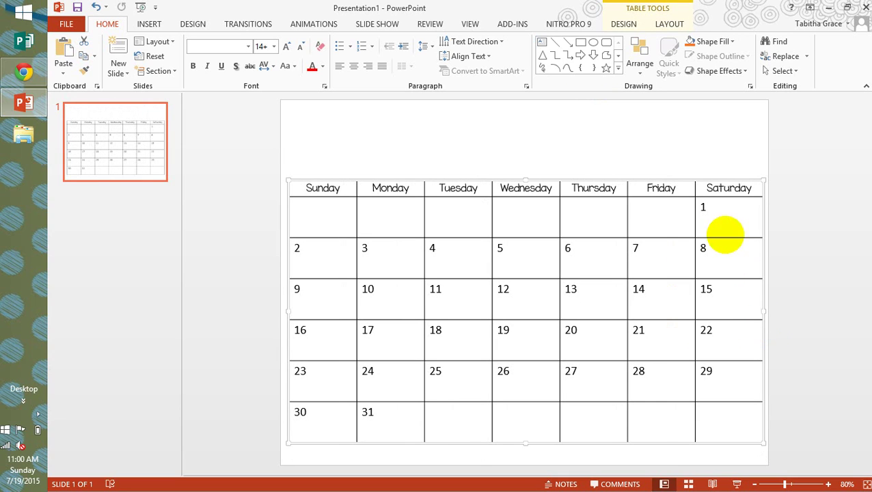
left_click_drag(709, 175, 713, 189)
Step: Raise the table's top edge to make the calendar rows taller
left_click(833, 156)
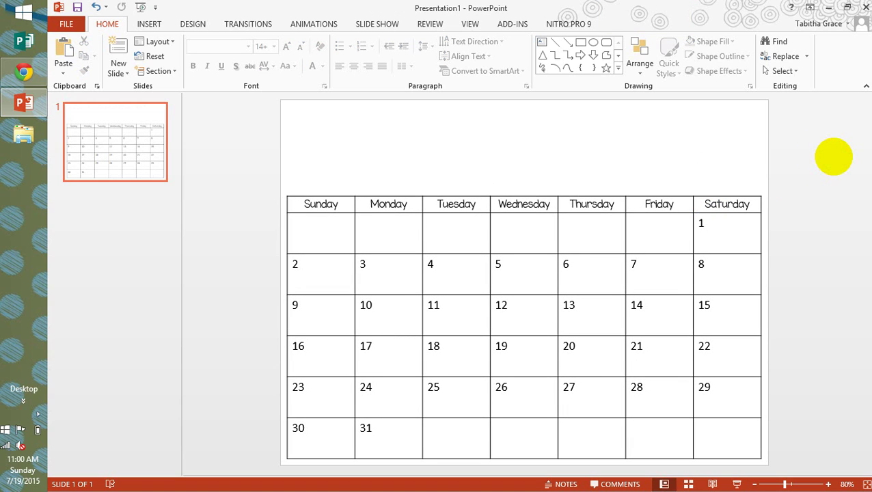
left_click(583, 188)
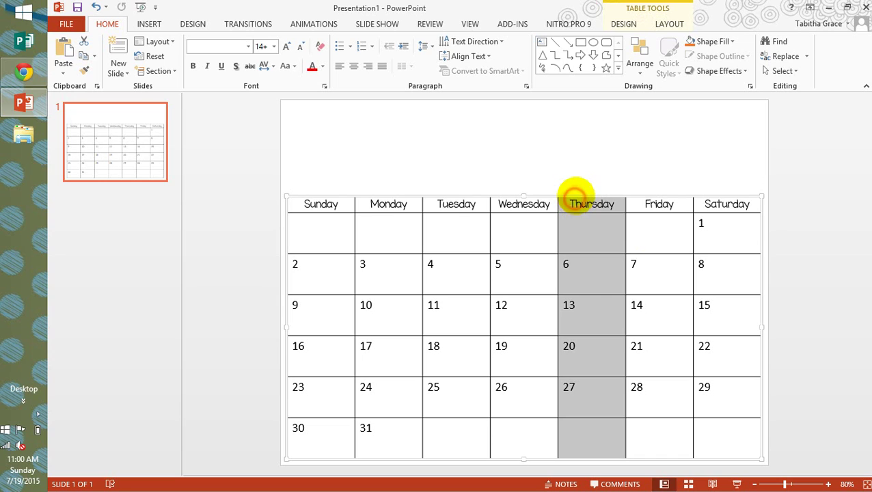
left_click(535, 200)
left_click_drag(523, 196, 517, 175)
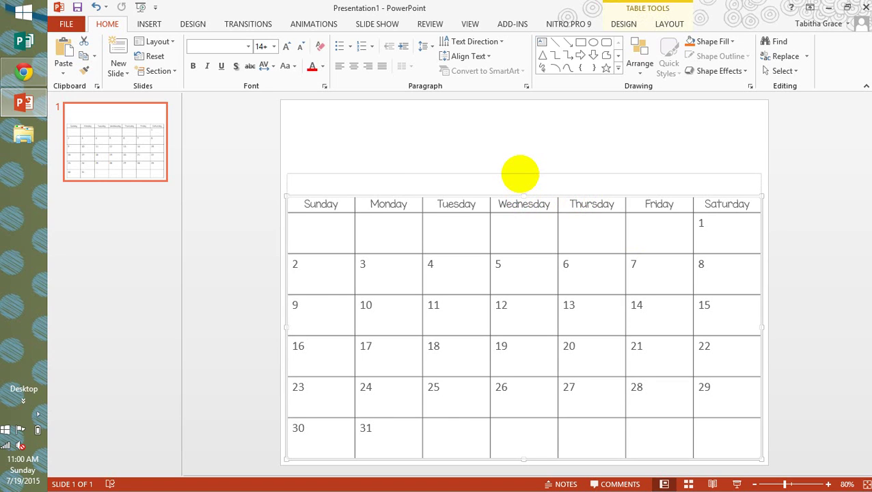
left_click(807, 157)
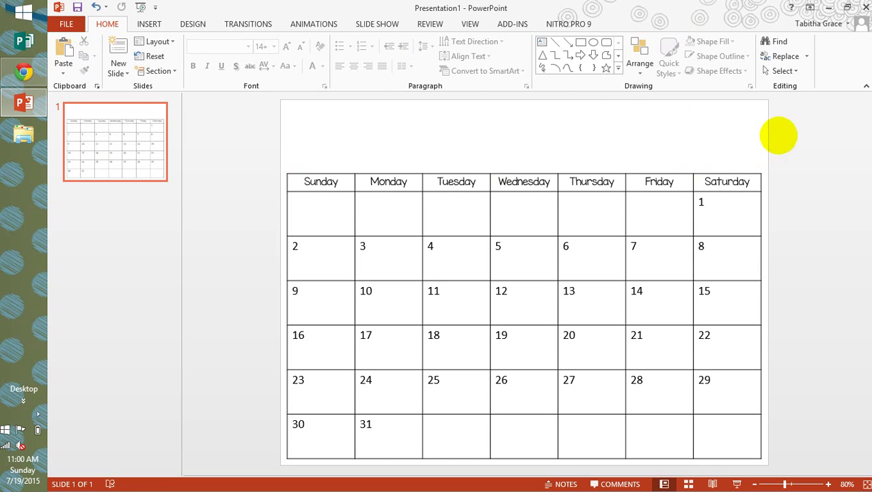
Step: Draw a text box above the calendar and type the title August 2015
left_click(150, 24)
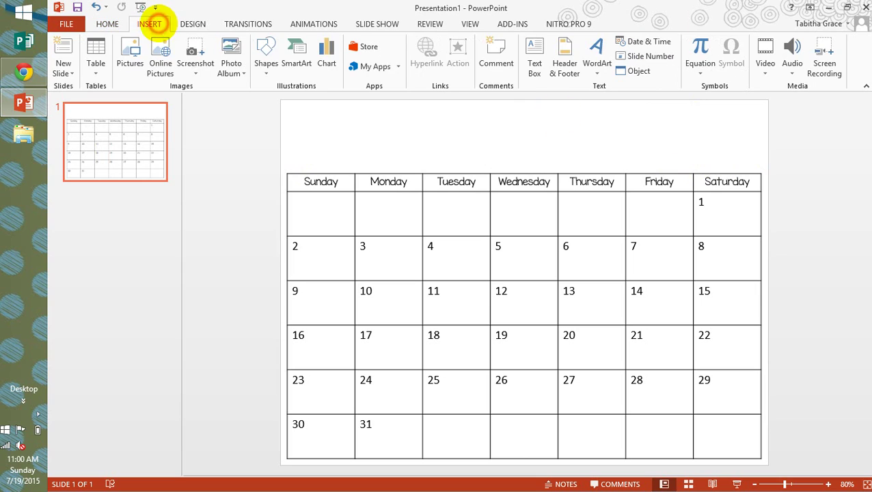
left_click(536, 55)
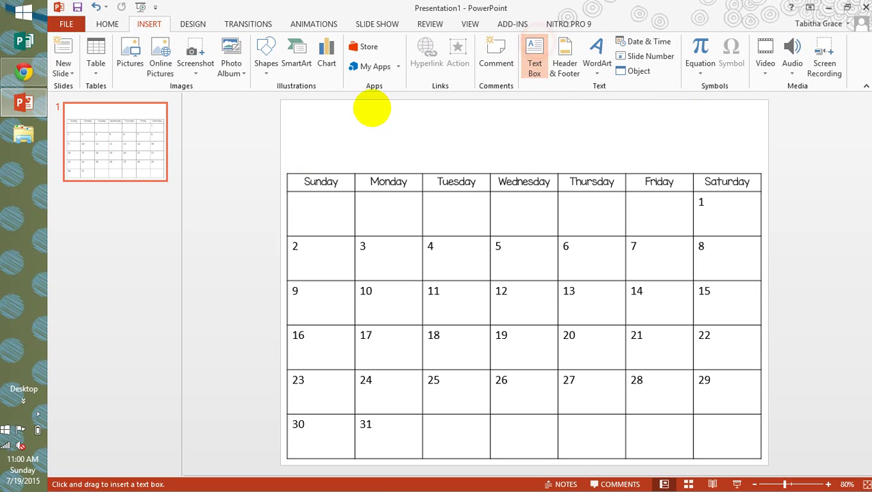
mouse_move(372, 104)
left_mouse_down()
mouse_move(490, 159)
mouse_move(716, 170)
left_mouse_up()
type("Aug")
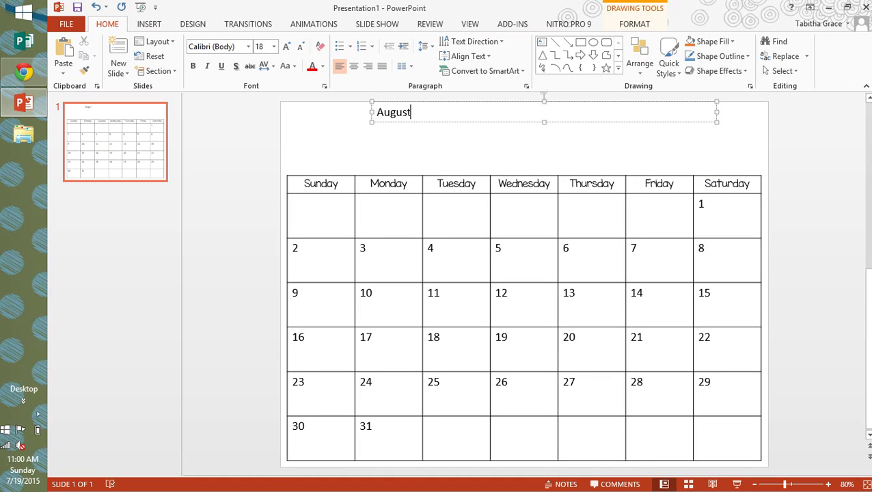
type("ust")
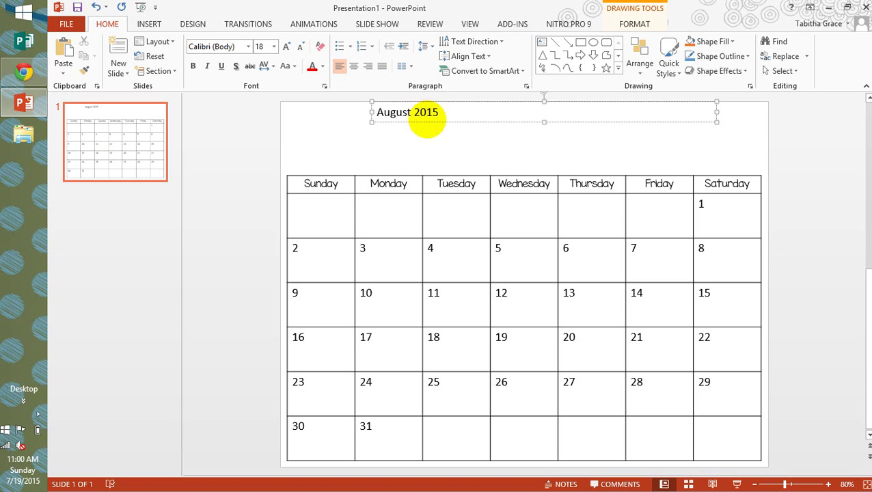
Step: Set the title text in the KG HAPPY font and centre it
left_click_drag(377, 112, 438, 116)
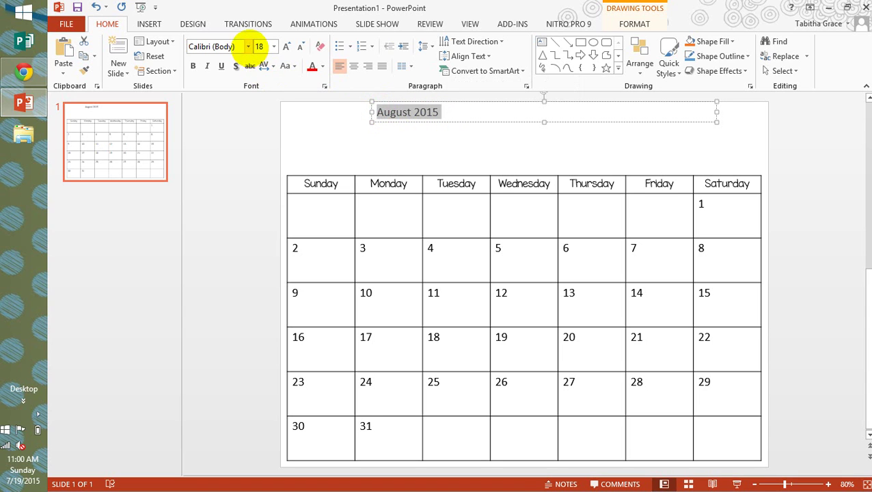
left_click(247, 45)
left_click_drag(362, 75, 362, 236)
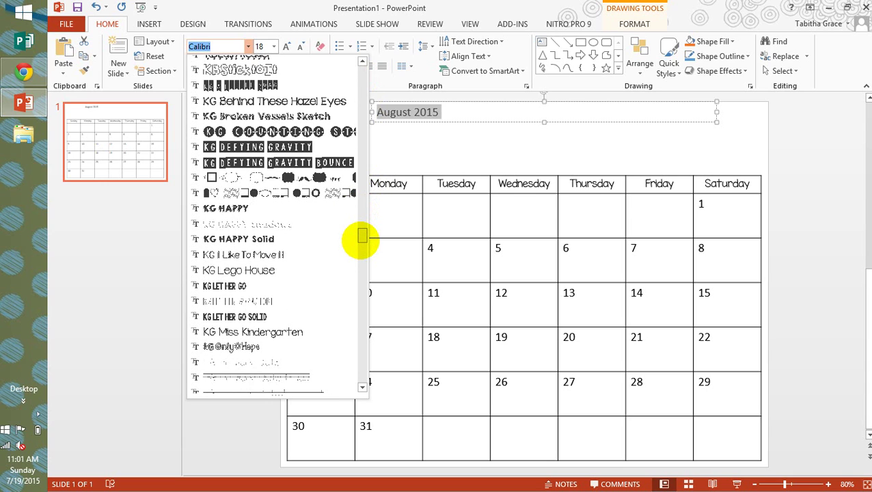
left_click(282, 206)
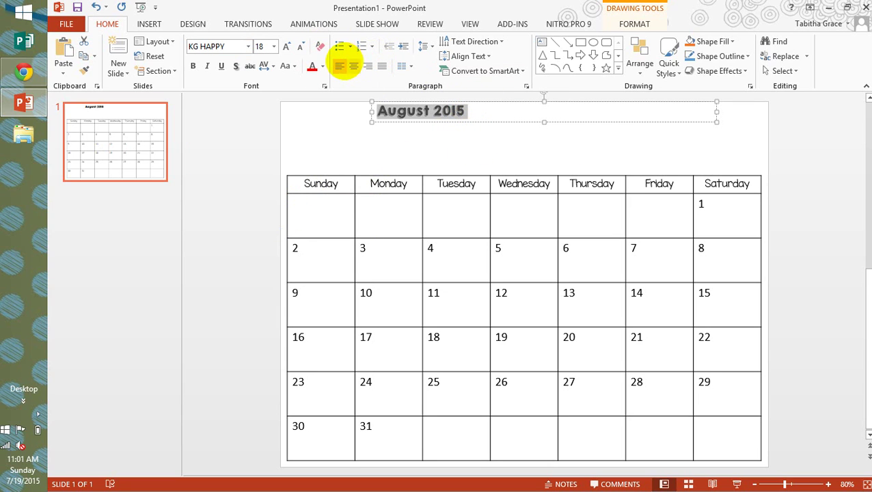
left_click(352, 66)
Step: Enlarge the title to 72 pt and widen its box so it fits one line
left_click(286, 46)
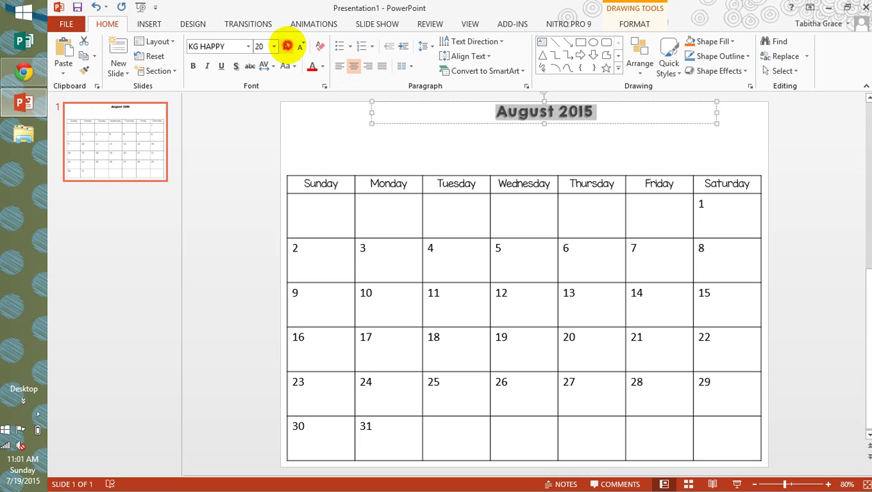
left_click(286, 45)
left_click(286, 45)
left_click(286, 46)
left_click(286, 46)
left_click(286, 46)
left_click(286, 46)
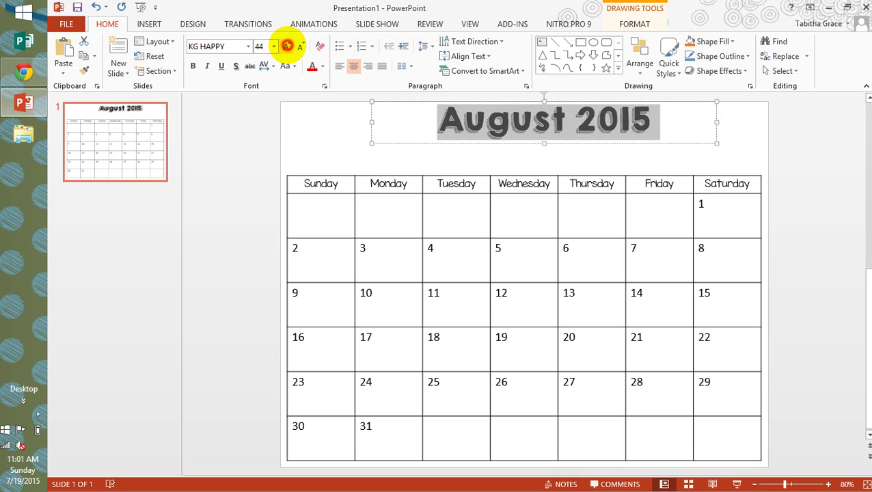
left_click(286, 46)
left_click(286, 45)
left_click(287, 45)
left_click(286, 45)
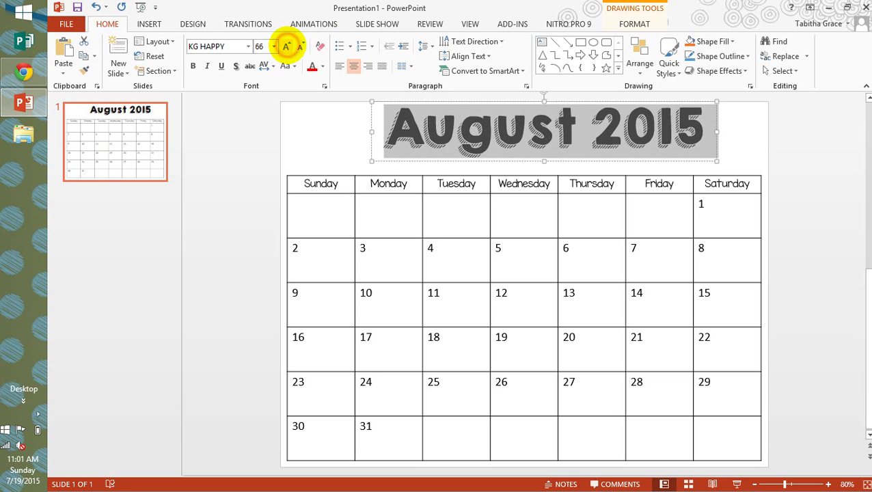
left_click(286, 46)
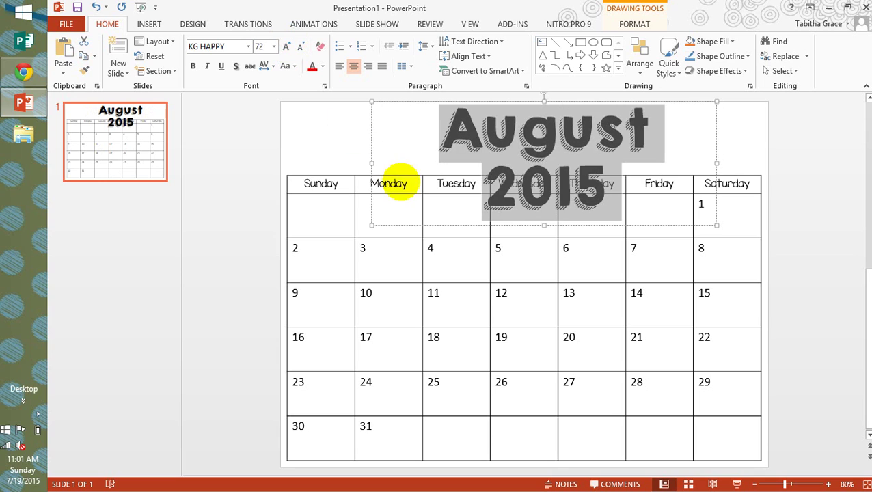
left_click_drag(370, 162, 328, 146)
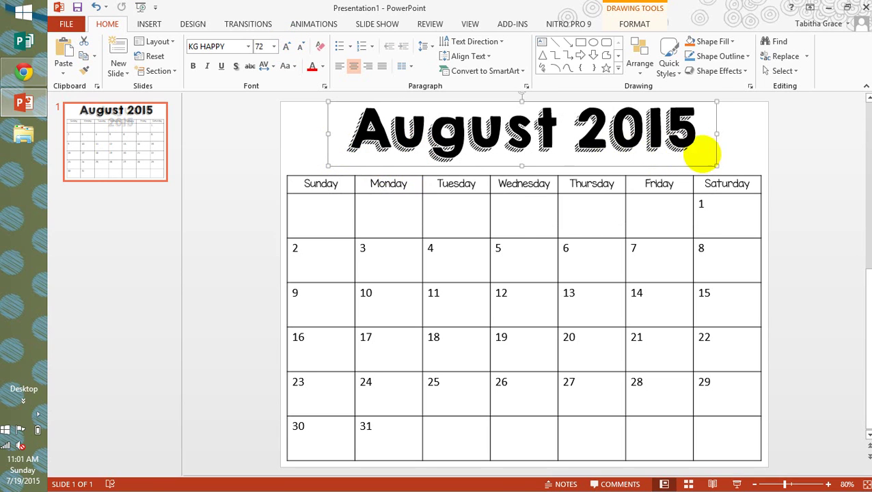
left_click_drag(716, 120, 722, 126)
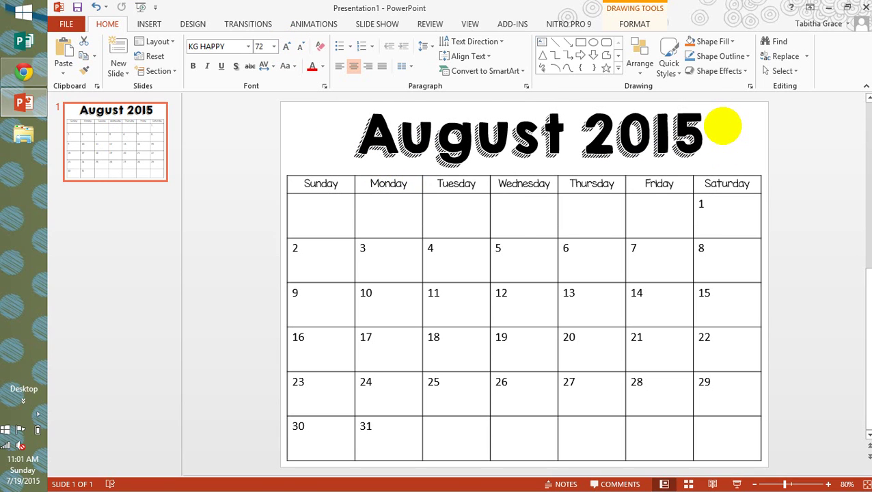
left_click(786, 142)
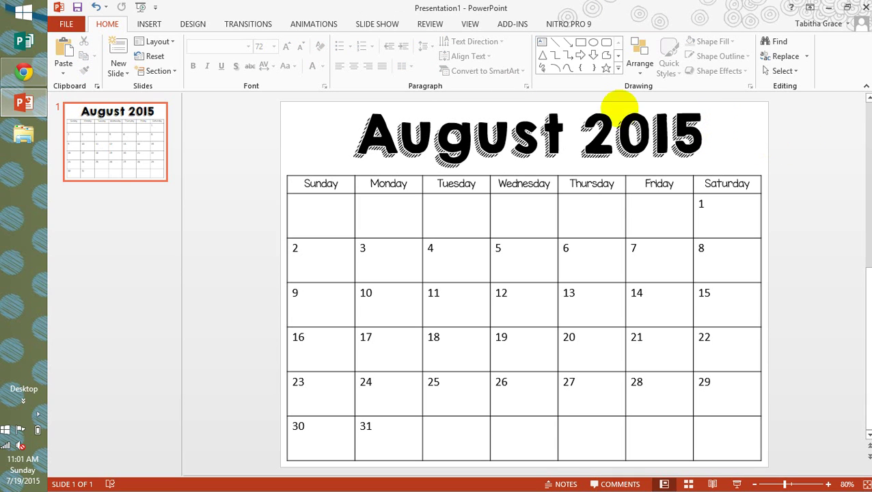
Step: Insert the yellow pencil picture from Desktop > Training > Product
left_click(145, 21)
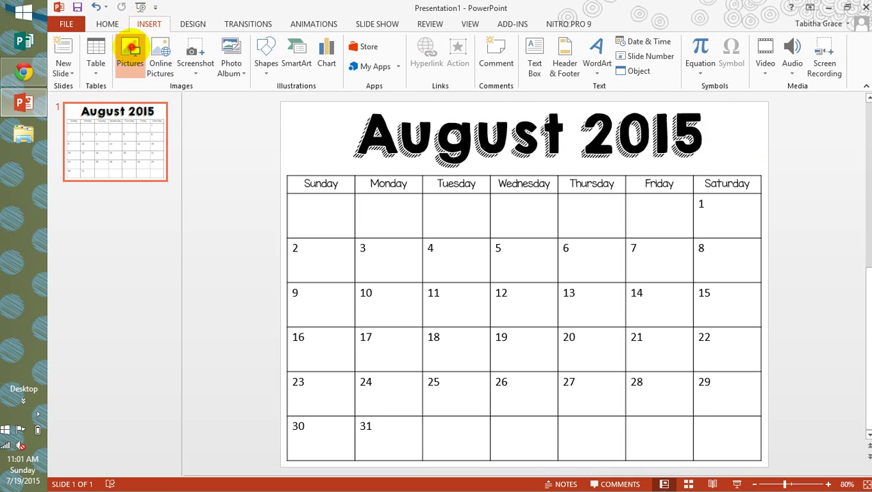
left_click(130, 45)
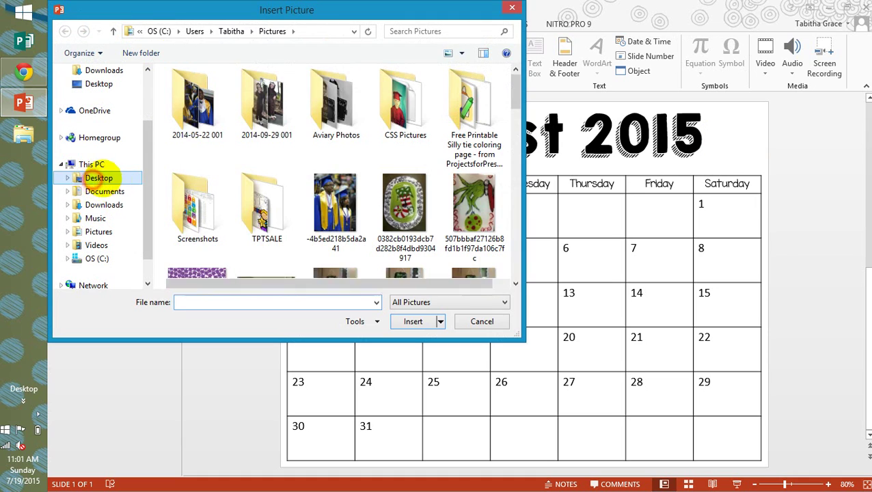
left_click(99, 177)
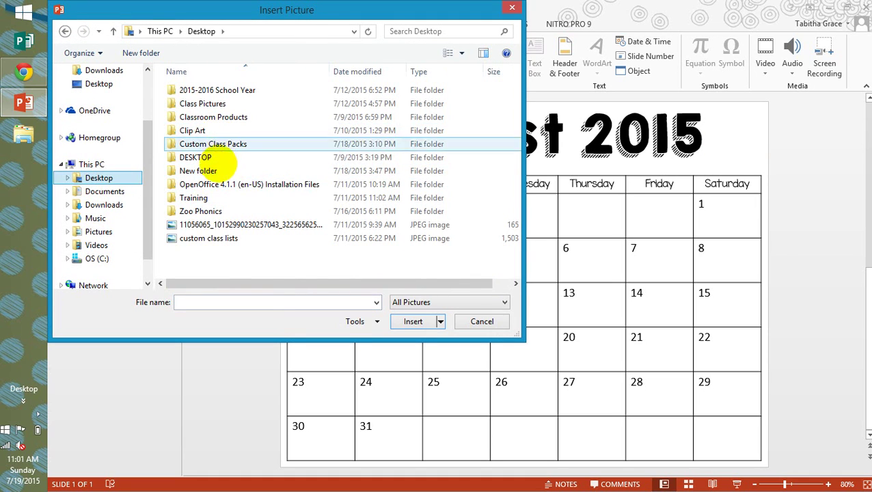
double_click(218, 198)
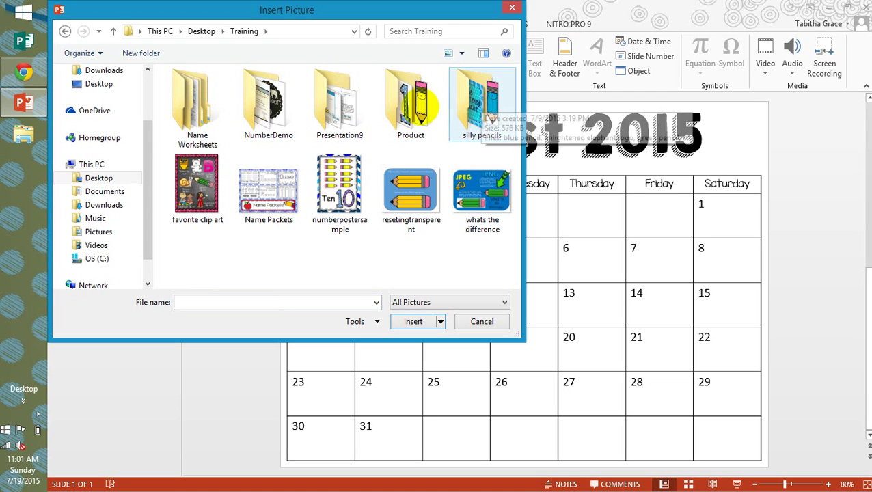
left_click(412, 101)
double_click(410, 102)
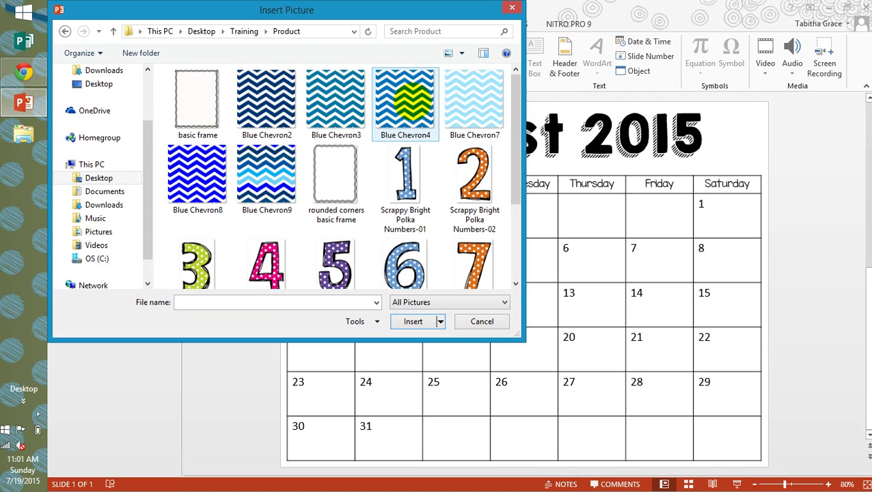
left_click_drag(511, 140, 502, 195)
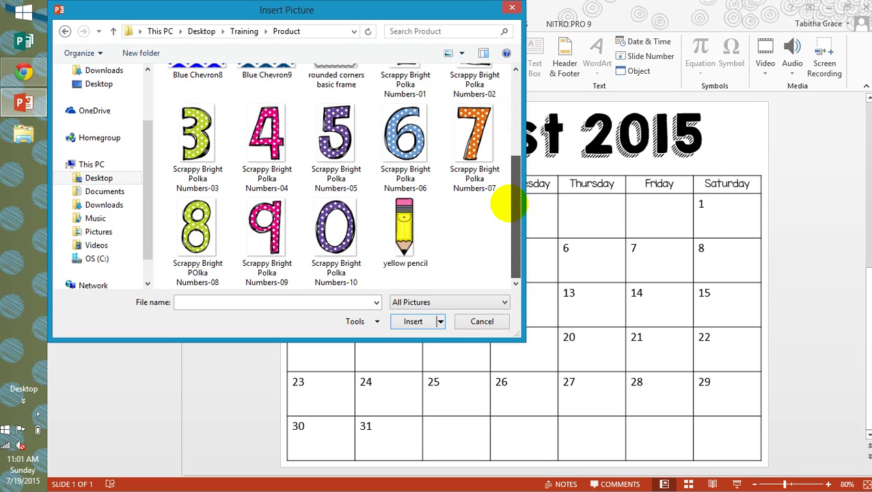
double_click(404, 265)
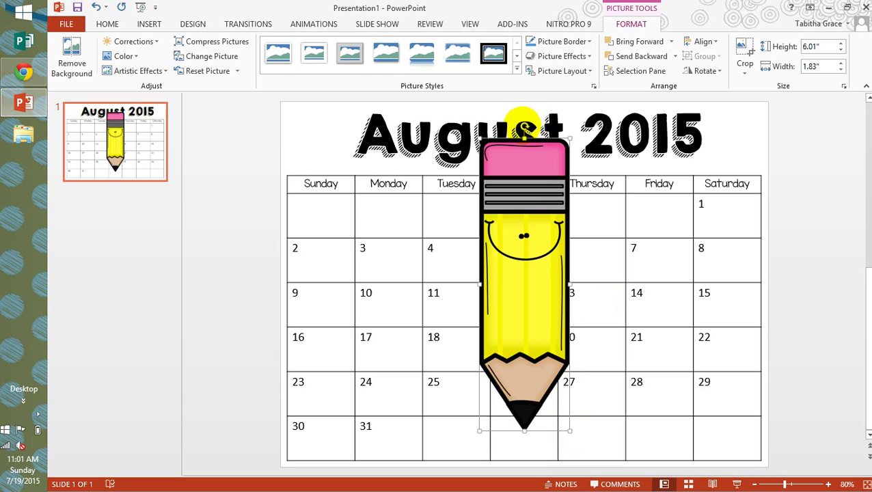
Step: Rotate the pencil sideways, narrow the title box, and place the pencil beside the title
mouse_move(524, 127)
left_mouse_down()
mouse_move(587, 164)
mouse_move(672, 246)
mouse_move(676, 304)
mouse_move(657, 353)
mouse_move(502, 263)
left_mouse_up()
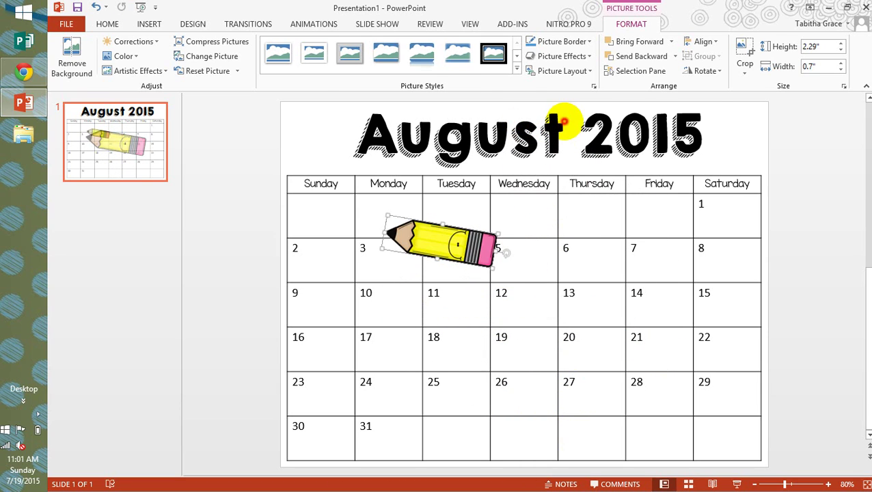
left_click(563, 123)
left_click_drag(722, 140, 662, 139)
mouse_move(506, 249)
left_mouse_down()
mouse_move(701, 133)
mouse_move(719, 158)
left_mouse_up()
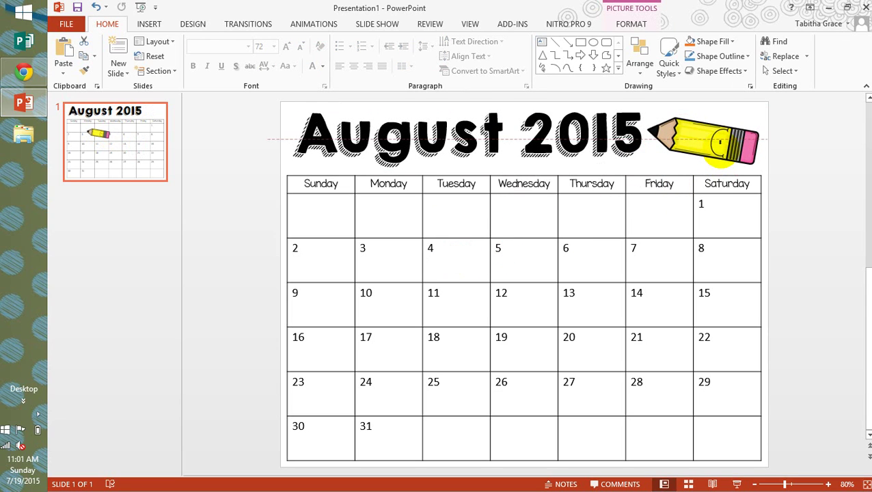
Step: Duplicate slide 1 and change the copy's title word August to September
left_click(786, 190)
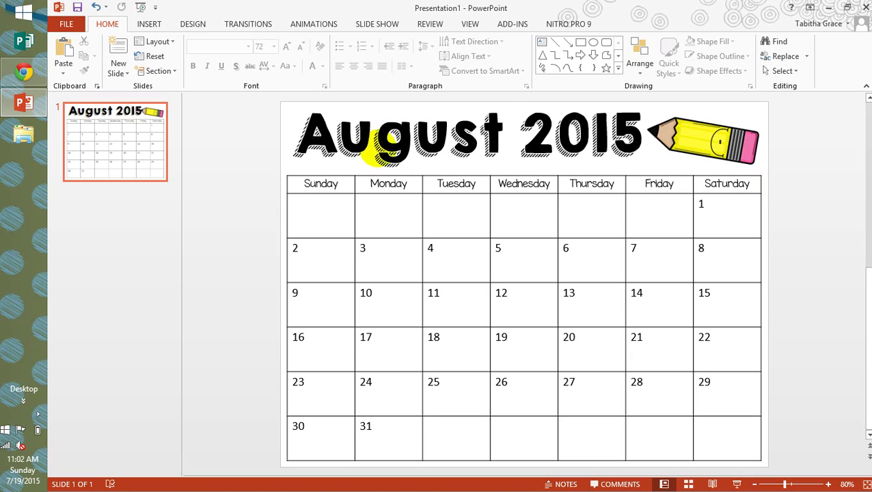
right_click(124, 126)
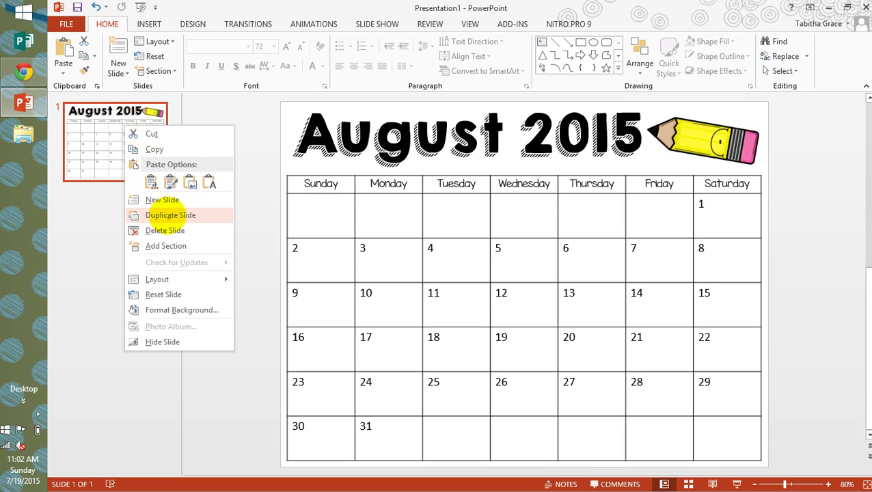
left_click(175, 216)
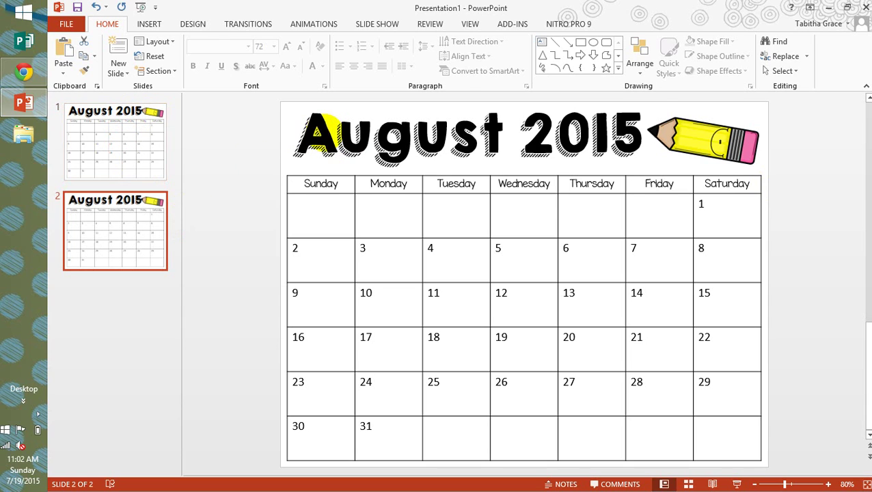
double_click(323, 131)
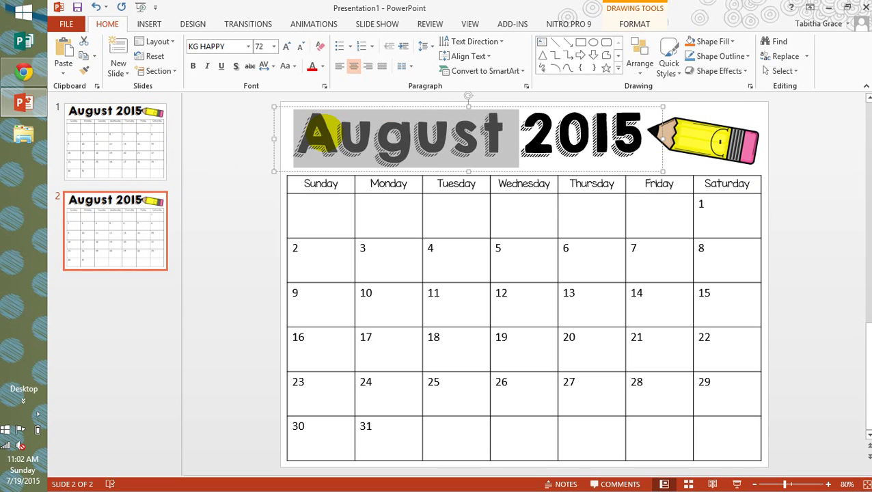
type("Sept")
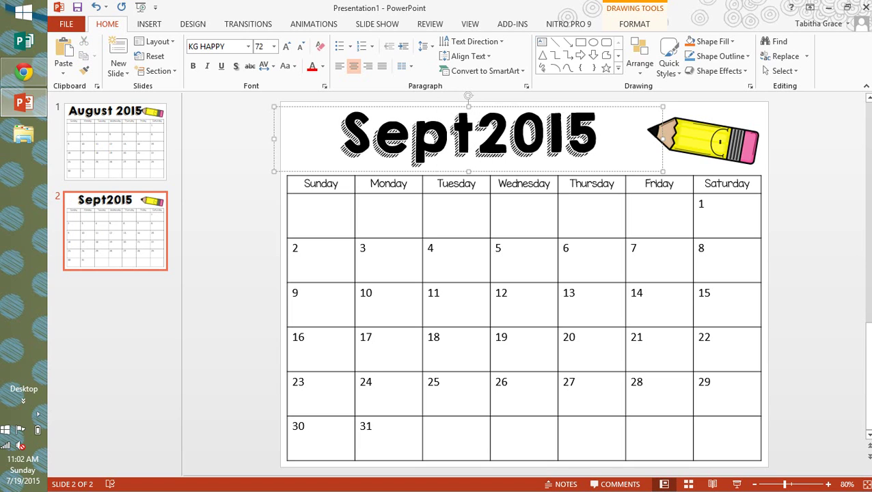
type("ember")
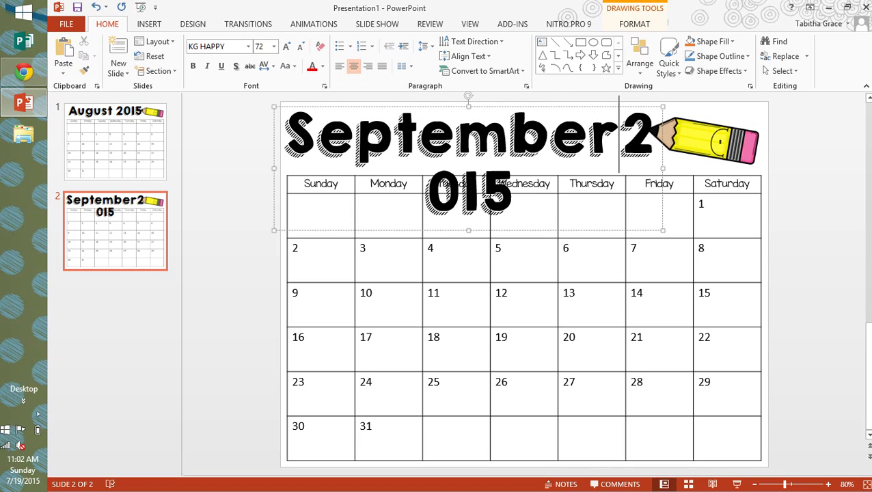
Step: Shrink the September 2015 title to 54 pt and nudge its box down
left_click_drag(303, 140, 523, 194)
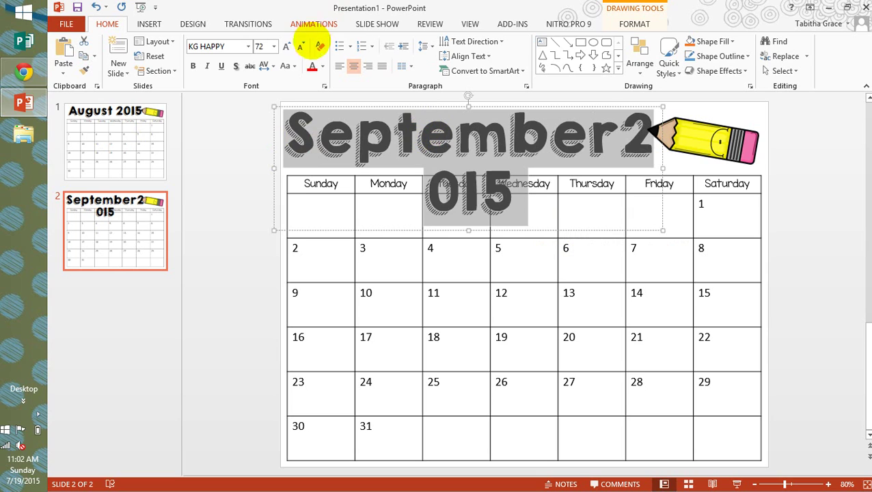
left_click(300, 45)
left_click(300, 46)
left_click(300, 46)
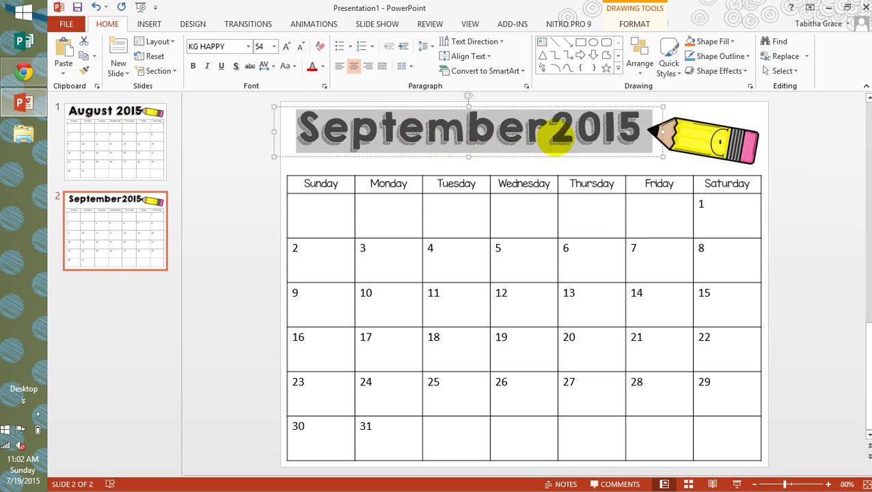
left_click(544, 133)
left_click_drag(511, 158, 511, 163)
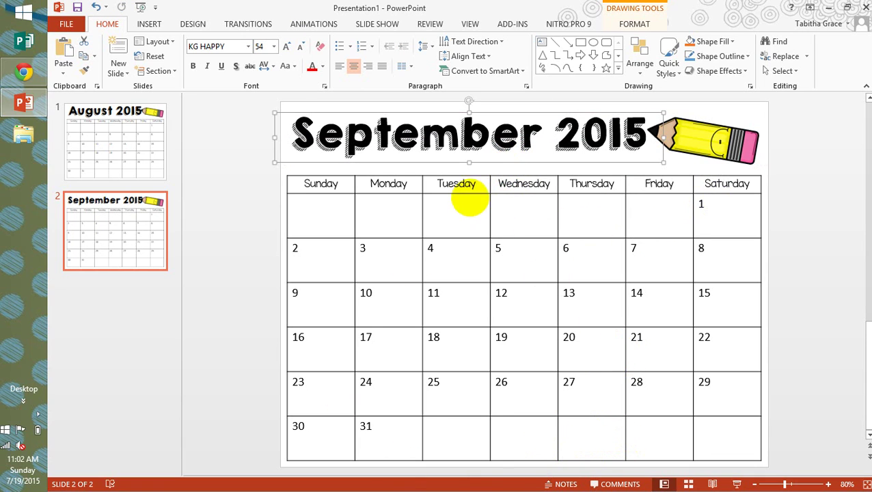
Step: Put 1 in the first-row Tuesday cell and erase the Saturday 1
left_click(466, 212)
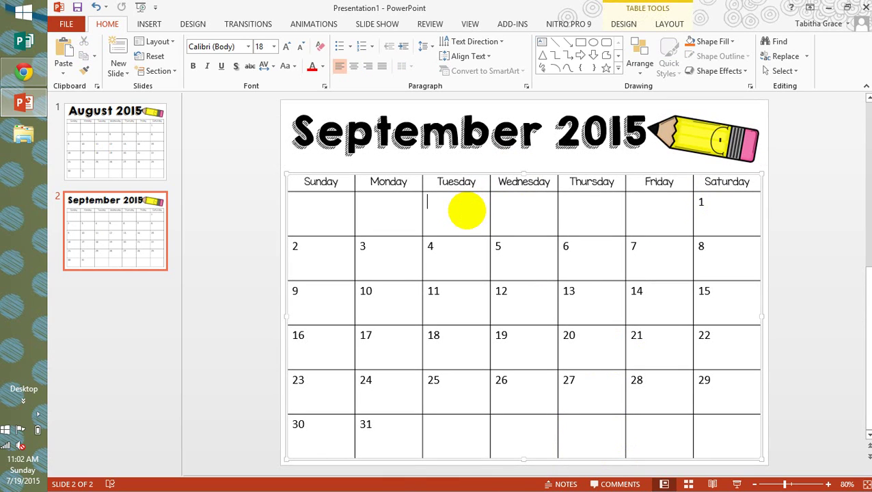
type("1")
left_click_drag(706, 209, 681, 208)
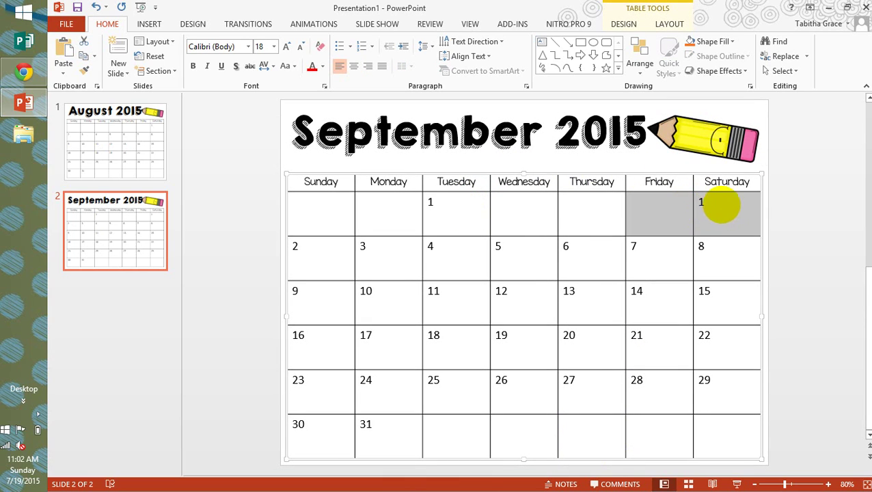
key("Delete")
Step: Erase the August dates 2 through 22 from the second to fourth week rows
left_click(670, 255)
key("BackSpace")
left_click(704, 246)
key("BackSpace")
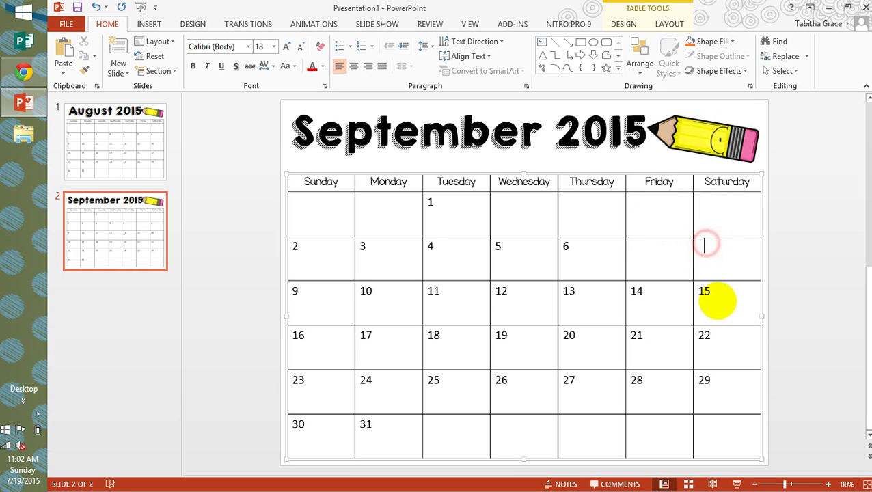
left_click(714, 301)
key("BackSpace")
key("BackSpace")
key("BackSpace")
left_click(580, 290)
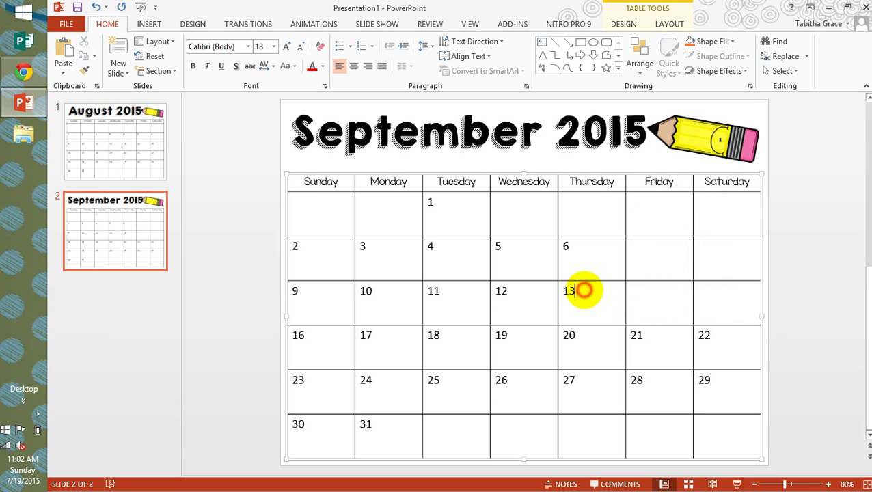
key("BackSpace")
key("BackSpace")
left_click(564, 247)
key("BackSpace")
left_click(509, 251)
key("BackSpace")
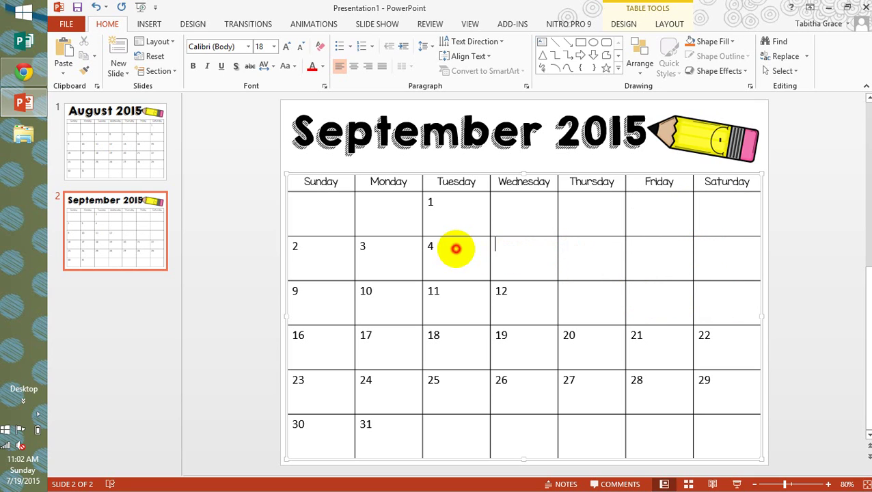
left_click(454, 247)
key("BackSpace")
left_click(388, 255)
key("BackSpace")
left_click(304, 251)
key("BackSpace")
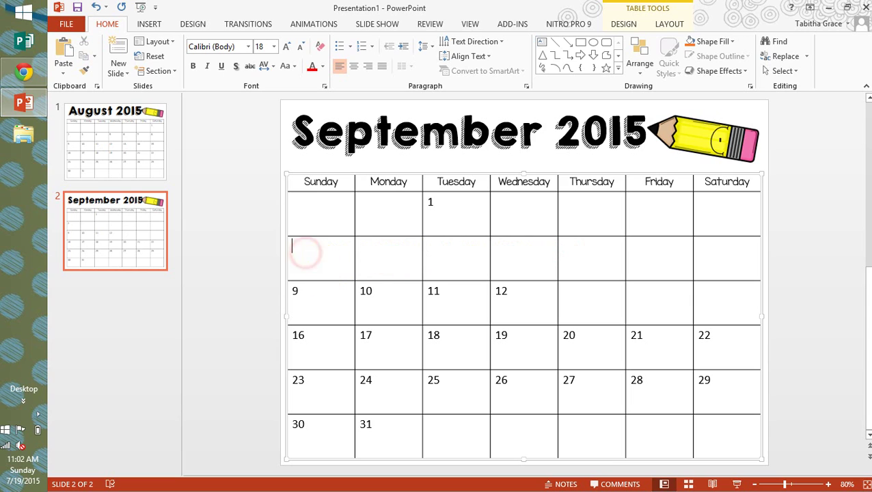
left_click(313, 290)
key("BackSpace")
left_click(380, 288)
key("BackSpace")
key("BackSpace")
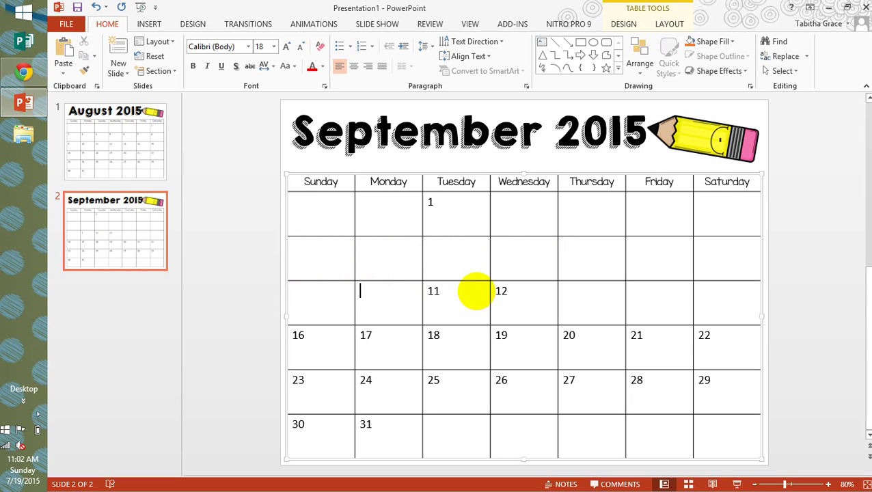
key("BackSpace")
left_click(514, 288)
key("BackSpace")
key("BackSpace")
left_click(512, 340)
key("BackSpace")
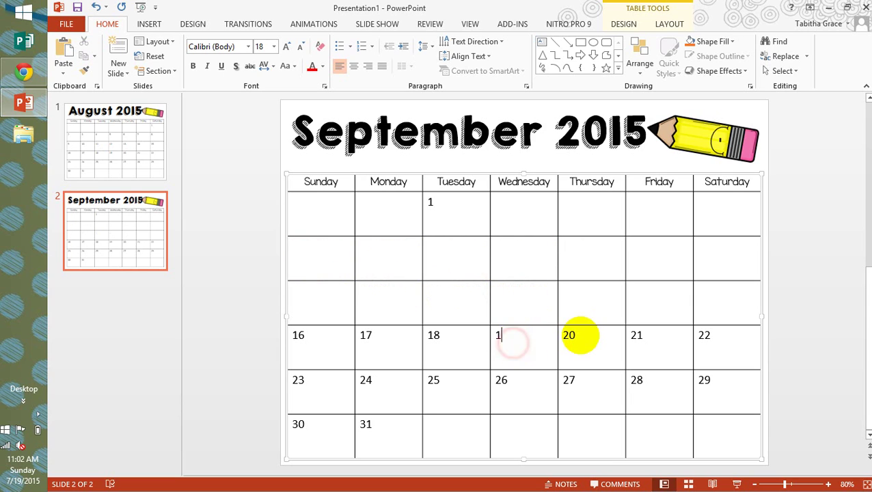
left_click(580, 335)
key("BackSpace")
key("BackSpace")
key("BackSpace")
left_click(636, 335)
key("BackSpace")
left_click(634, 336)
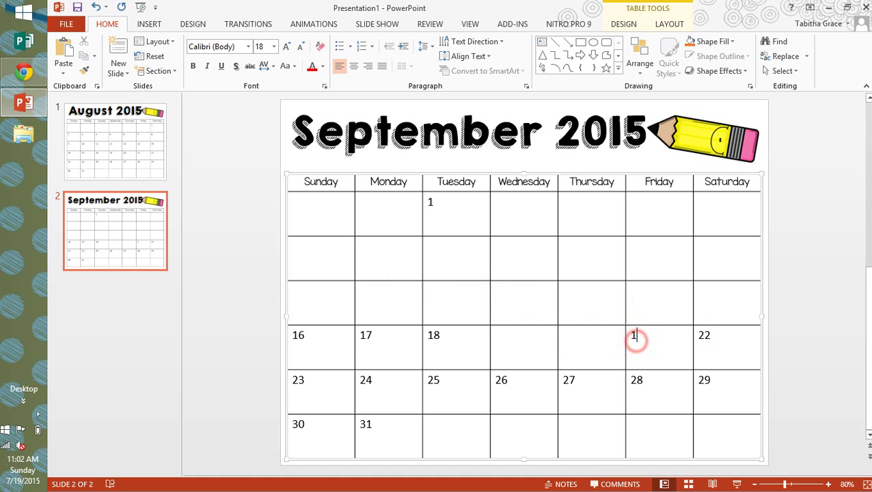
key("BackSpace")
left_click(703, 335)
key("BackSpace")
key("BackSpace")
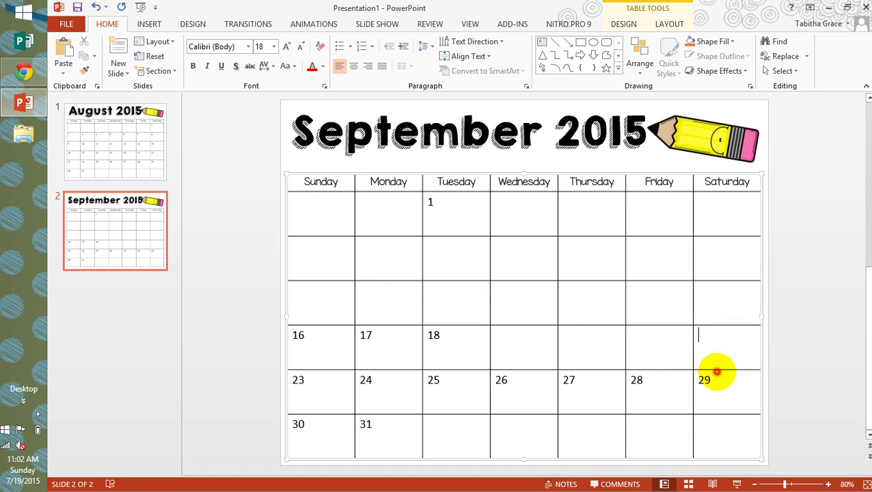
Step: Erase the fifth-row dates 24–29 and the remaining 17 and 18
key("BackSpace")
key("BackSpace")
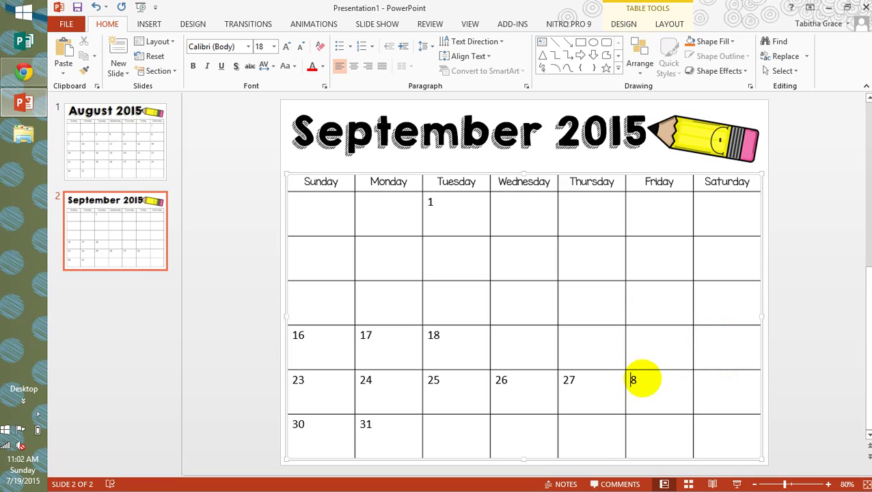
left_click(642, 380)
key("BackSpace")
left_click(576, 380)
key("BackSpace")
key("BackSpace")
left_click(525, 380)
key("BackSpace")
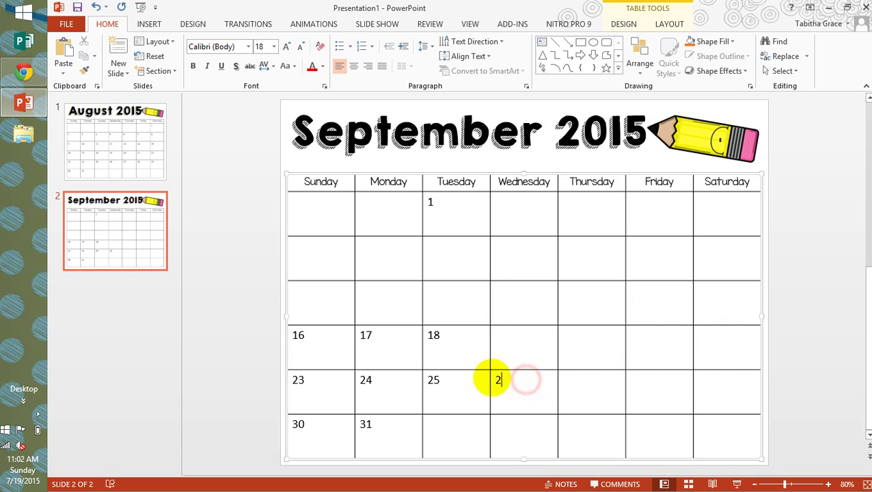
key("BackSpace")
left_click(456, 380)
key("BackSpace")
key("BackSpace")
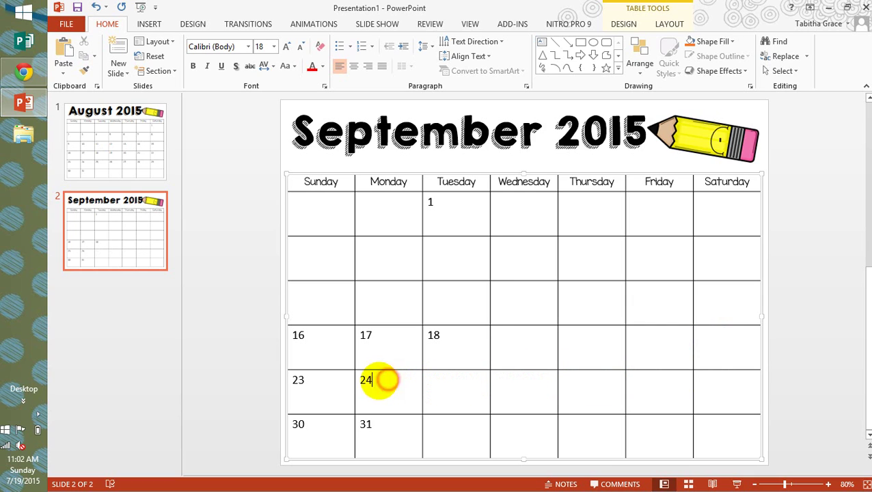
key("BackSpace")
key("BackSpace")
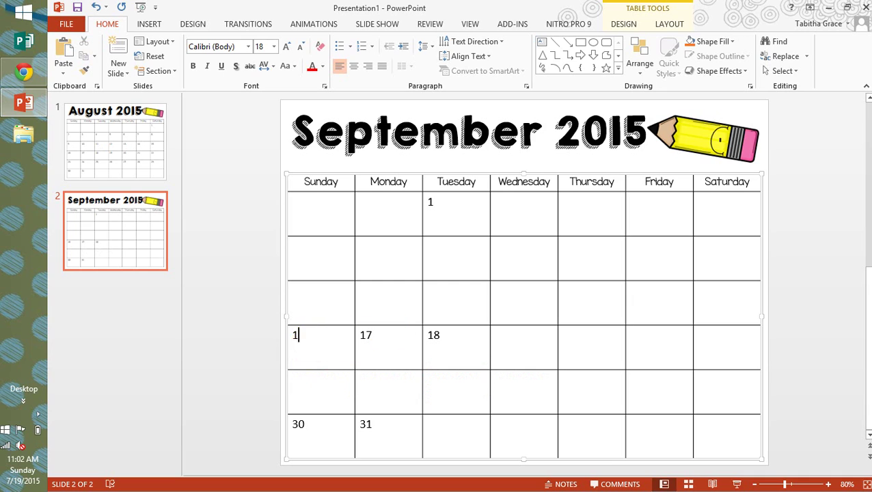
key("BackSpace")
left_click(381, 333)
key("BackSpace")
key("BackSpace")
left_click(442, 335)
key("BackSpace")
key("BackSpace")
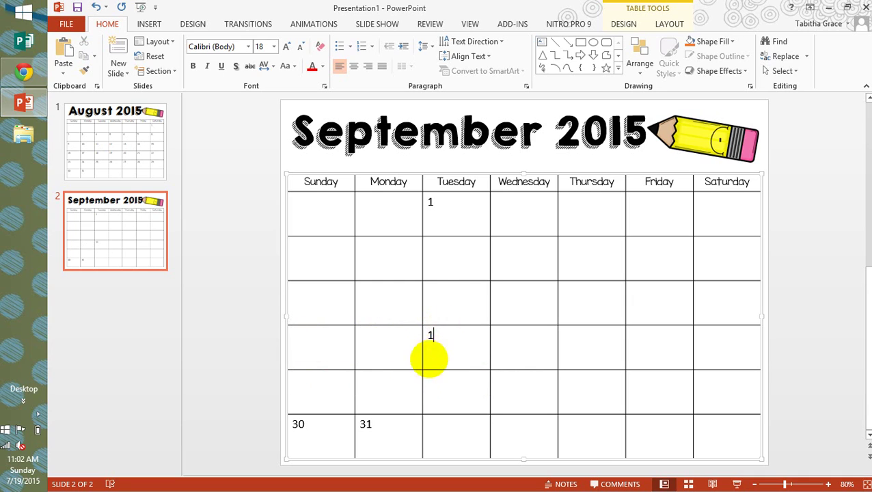
key("BackSpace")
key("BackSpace")
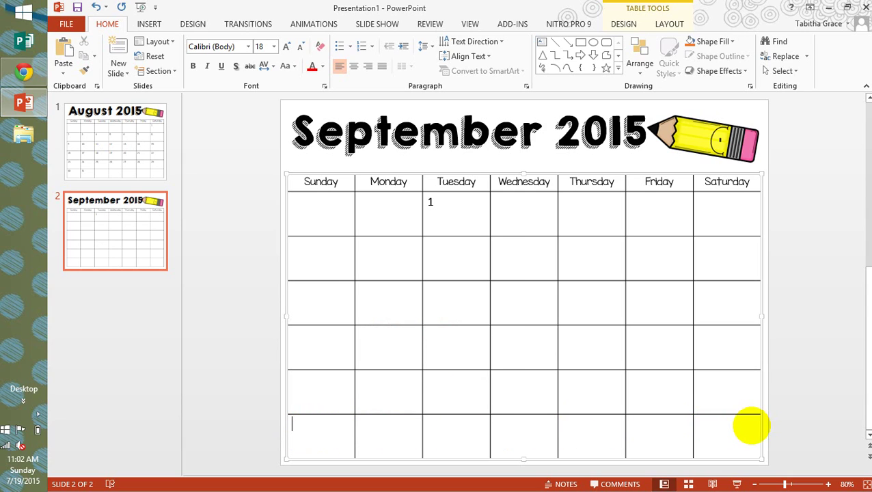
Step: Delete the empty sixth row from the September calendar table
left_click_drag(753, 424, 331, 445)
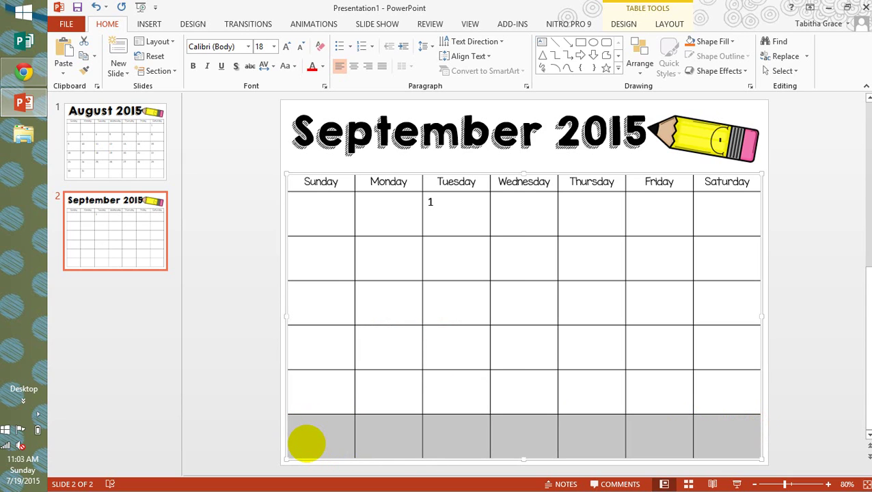
right_click(308, 434)
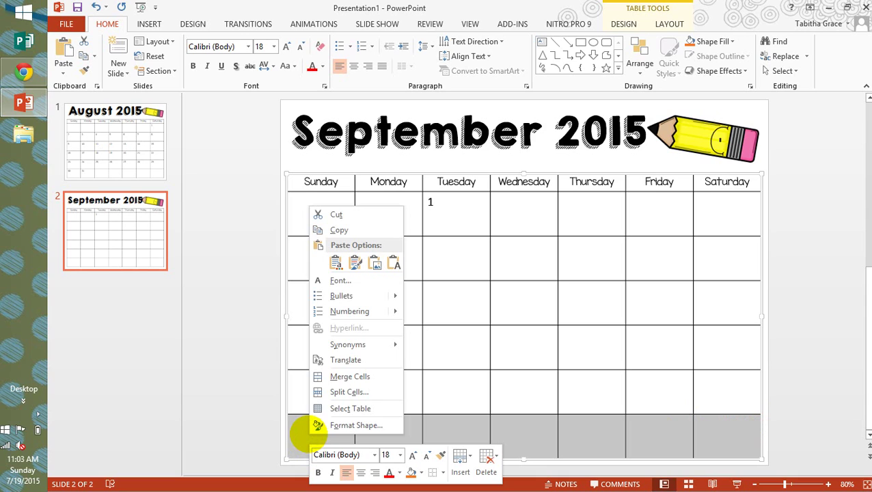
left_click(487, 457)
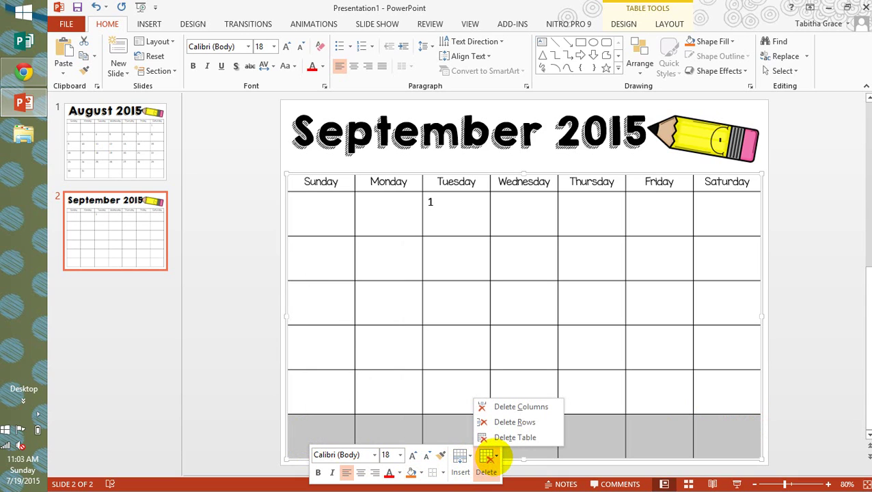
left_click(513, 422)
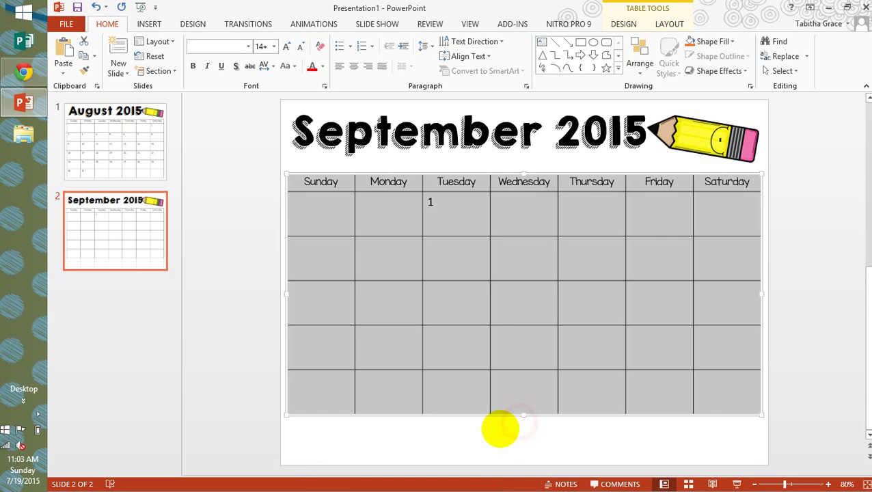
left_click(681, 421)
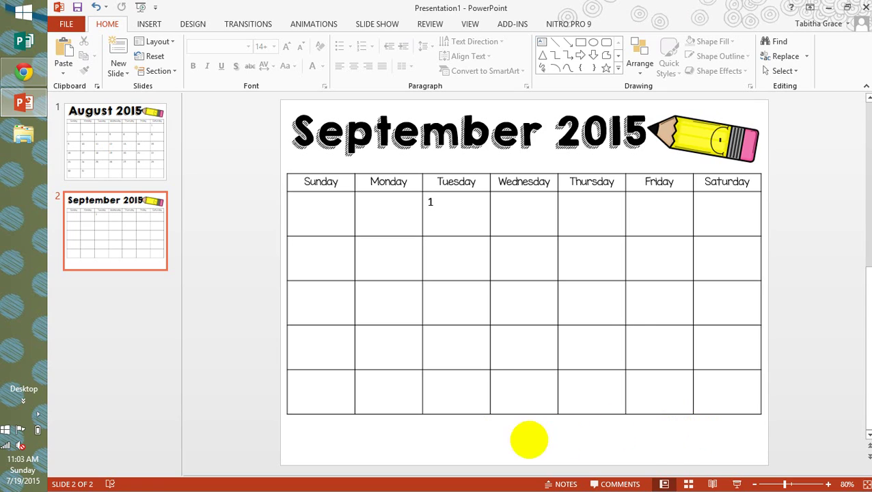